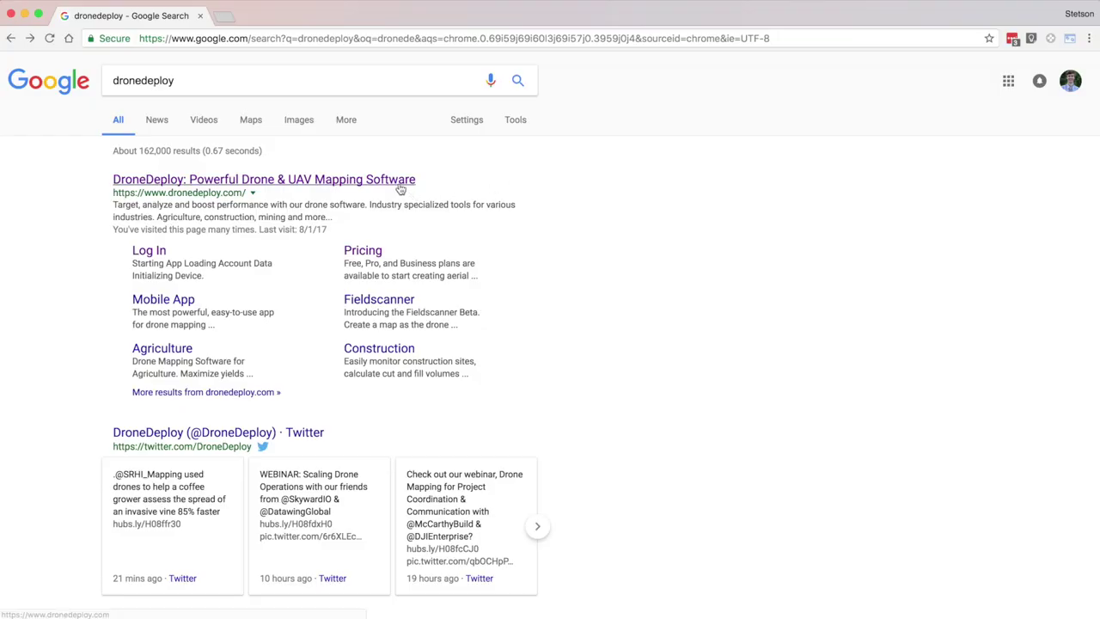
# Step: Open the official DroneDeploy website from the 'dronedeploy' Google search results
pyautogui.click(397, 184)
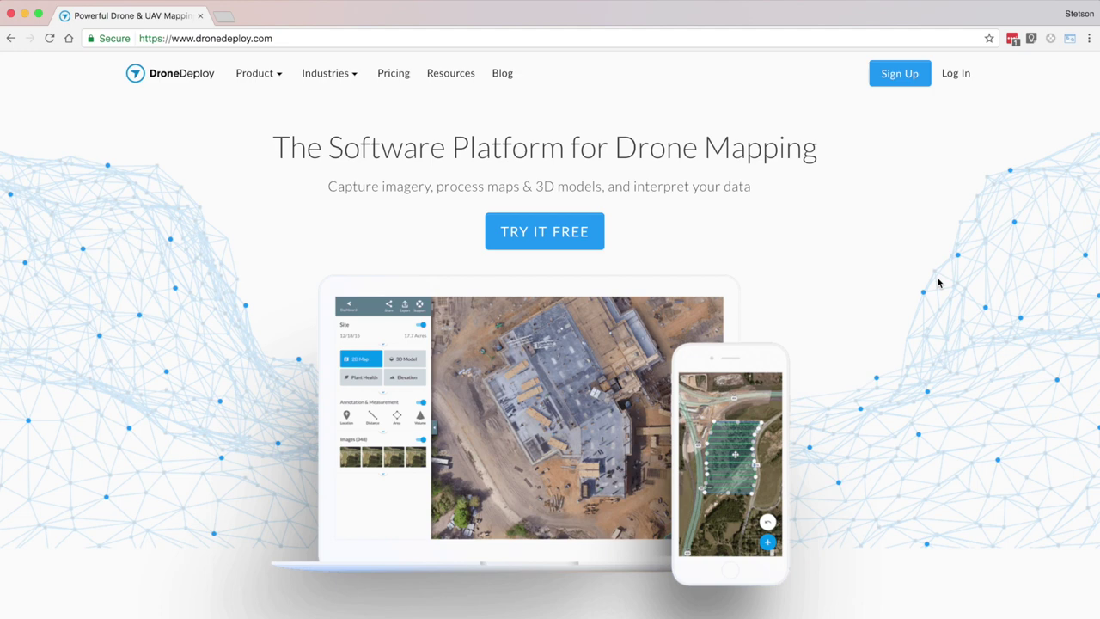
# Step: Scroll down the page, then zoom in three levels on the Curcubit Farm Flight crop rows
pyautogui.scroll(-5, 939, 282)
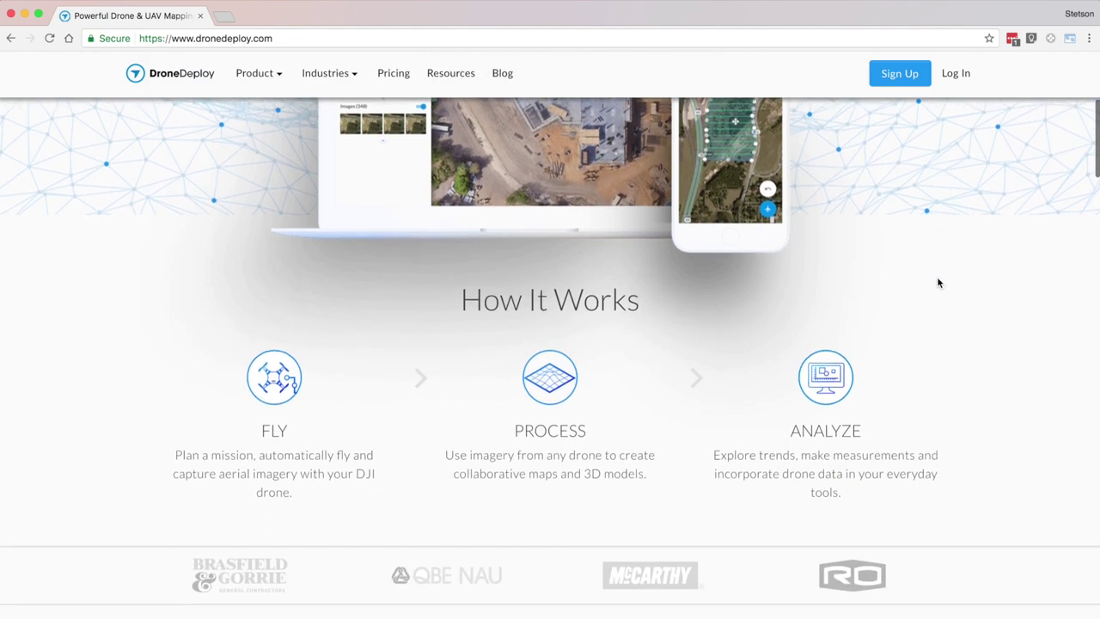
pyautogui.scroll(-9, 939, 282)
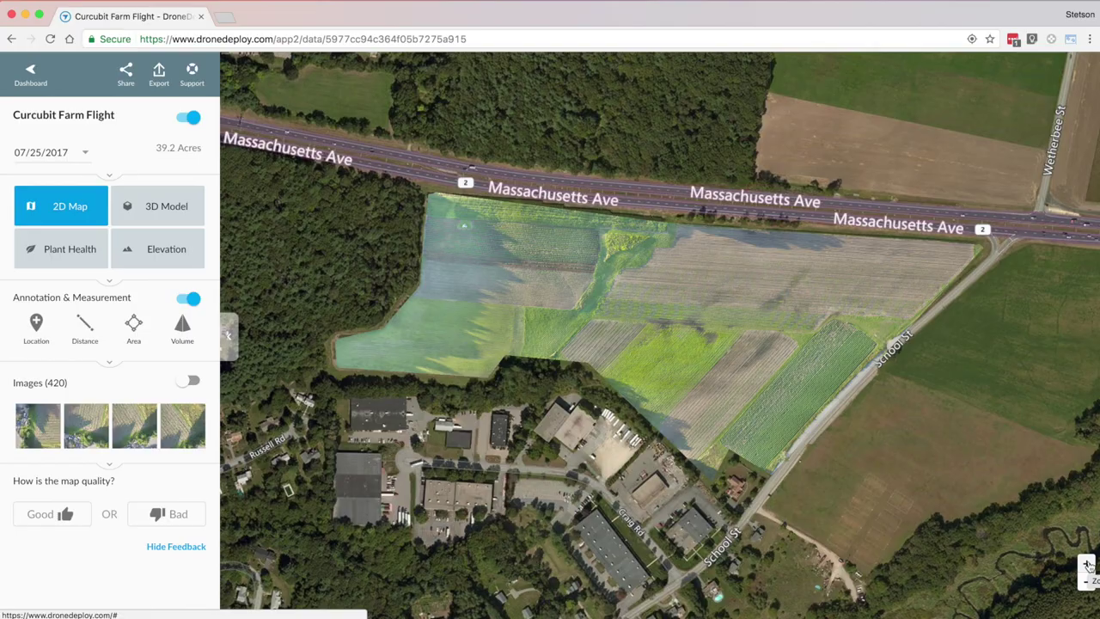
pyautogui.click(1087, 564)
pyautogui.click(1087, 564)
pyautogui.click(1087, 565)
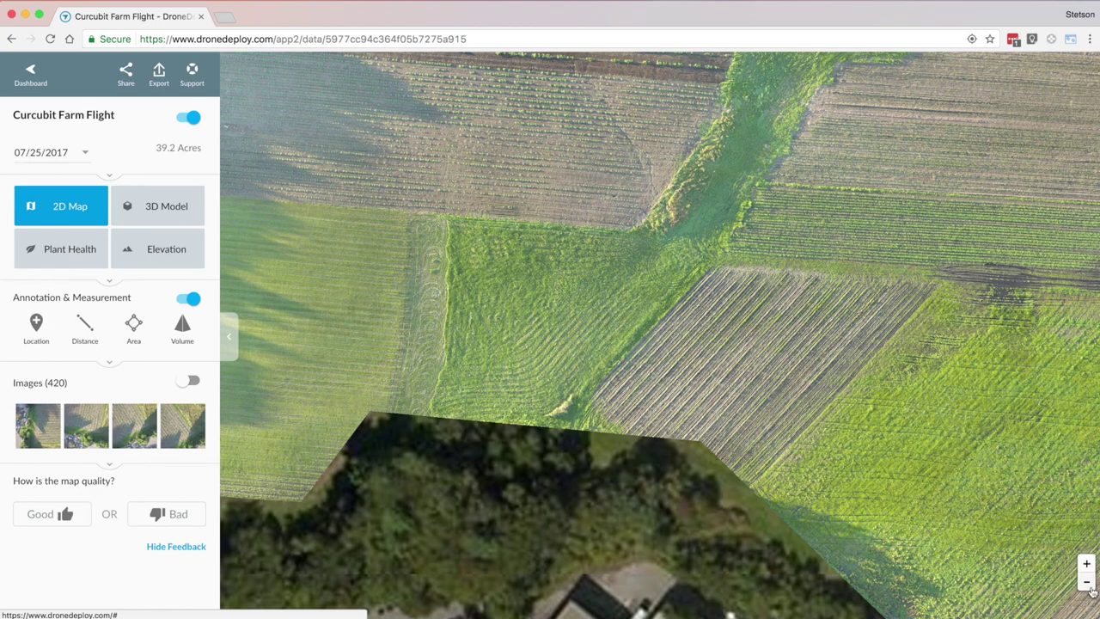
# Step: Zoom back out and view the farm's Plant Health and Elevation layers, then return to 2D Map
pyautogui.click(1088, 585)
pyautogui.click(1088, 584)
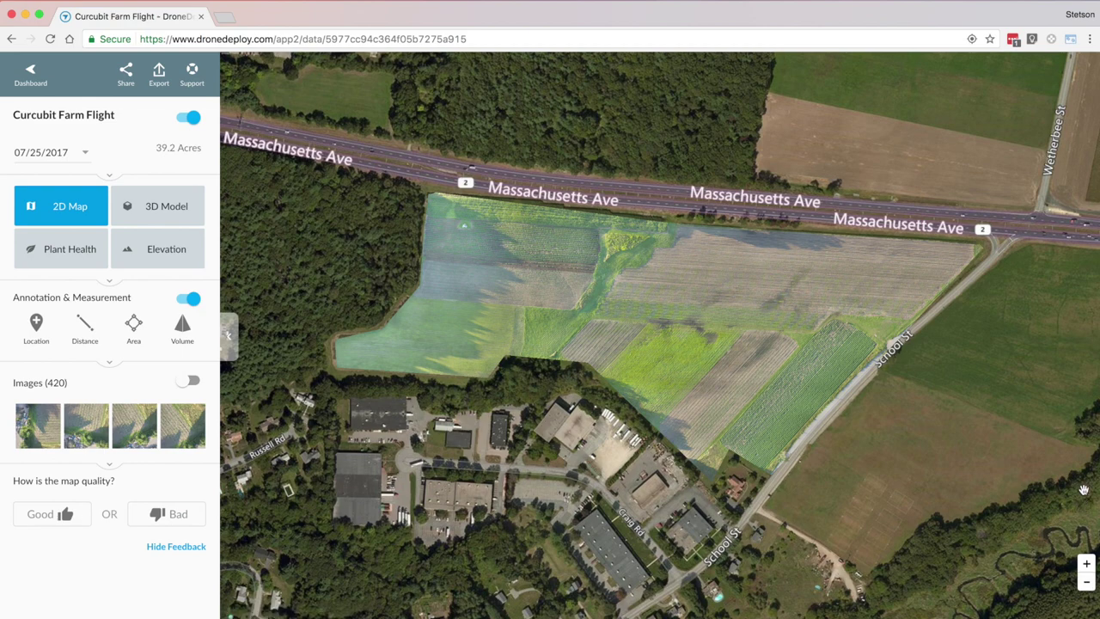
pyautogui.click(157, 206)
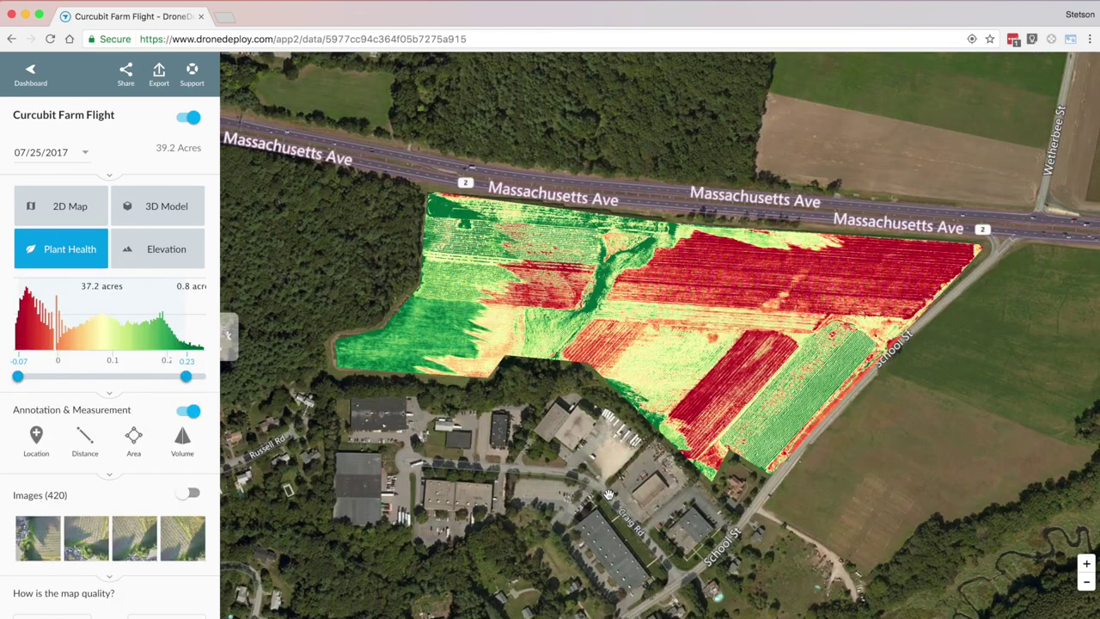
pyautogui.click(157, 248)
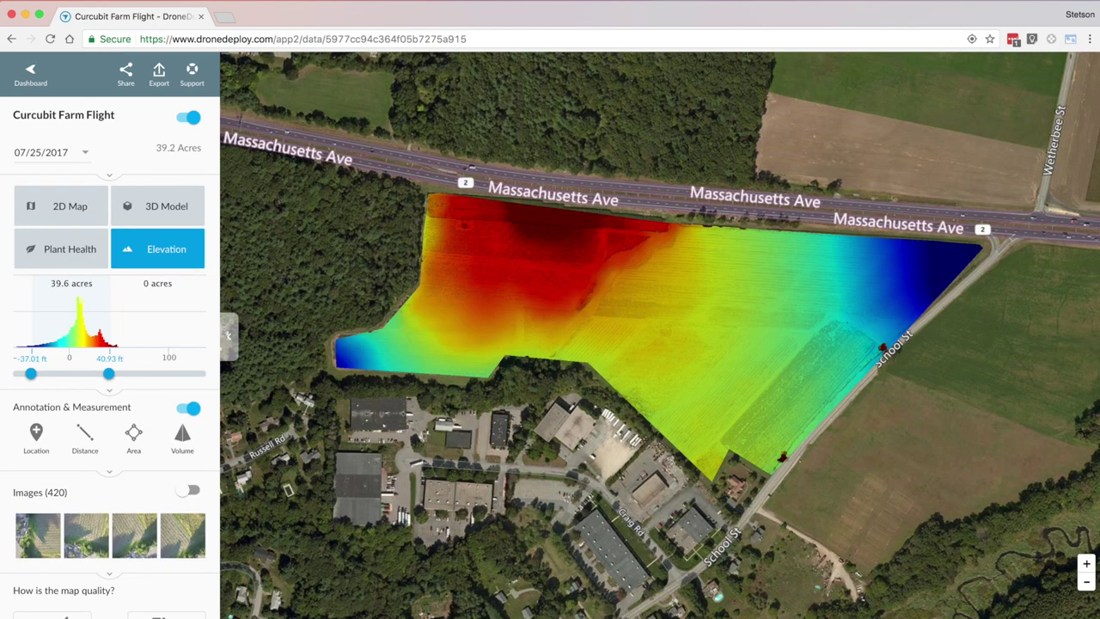
pyautogui.click(61, 206)
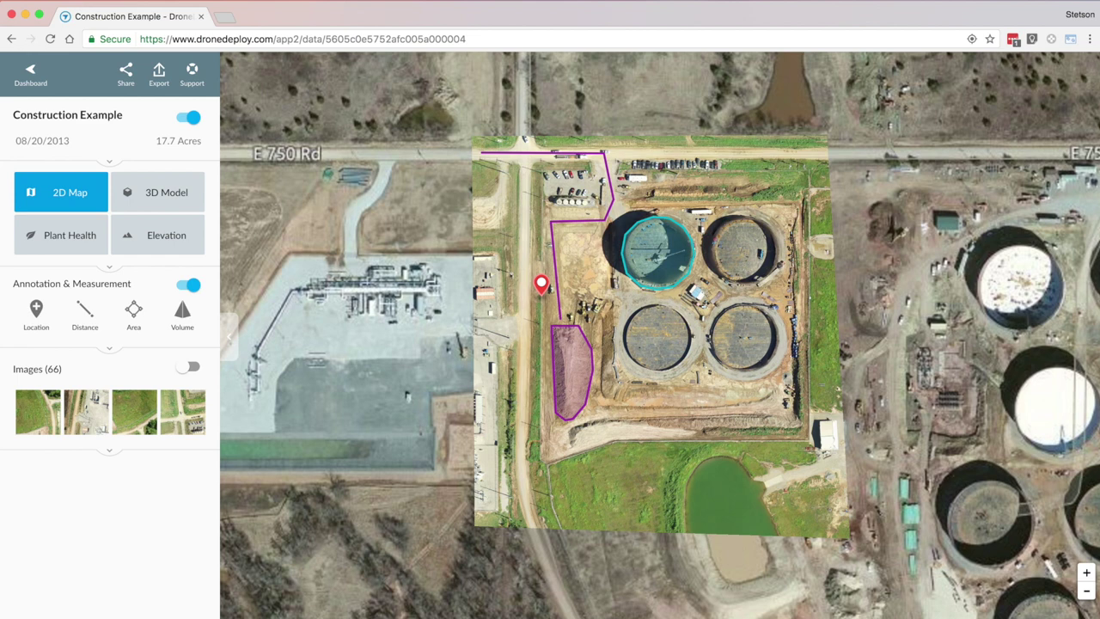
# Step: Inspect the oil drum volume, Faulty equipment marker, Stockpile figures and 788.8 ft entry route
pyautogui.click(650, 272)
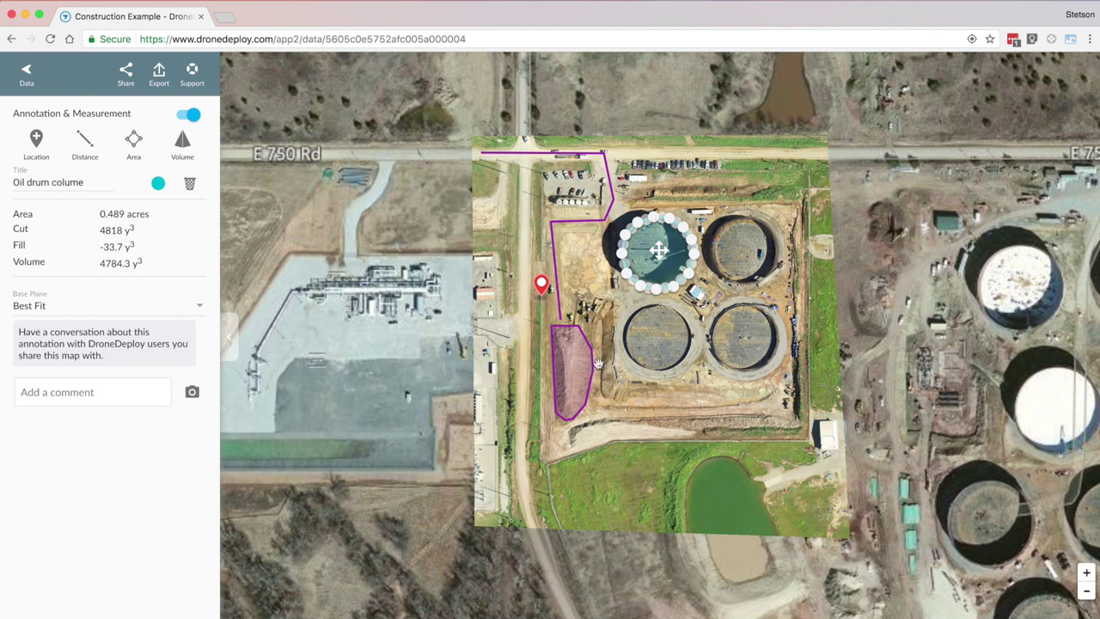
pyautogui.click(541, 286)
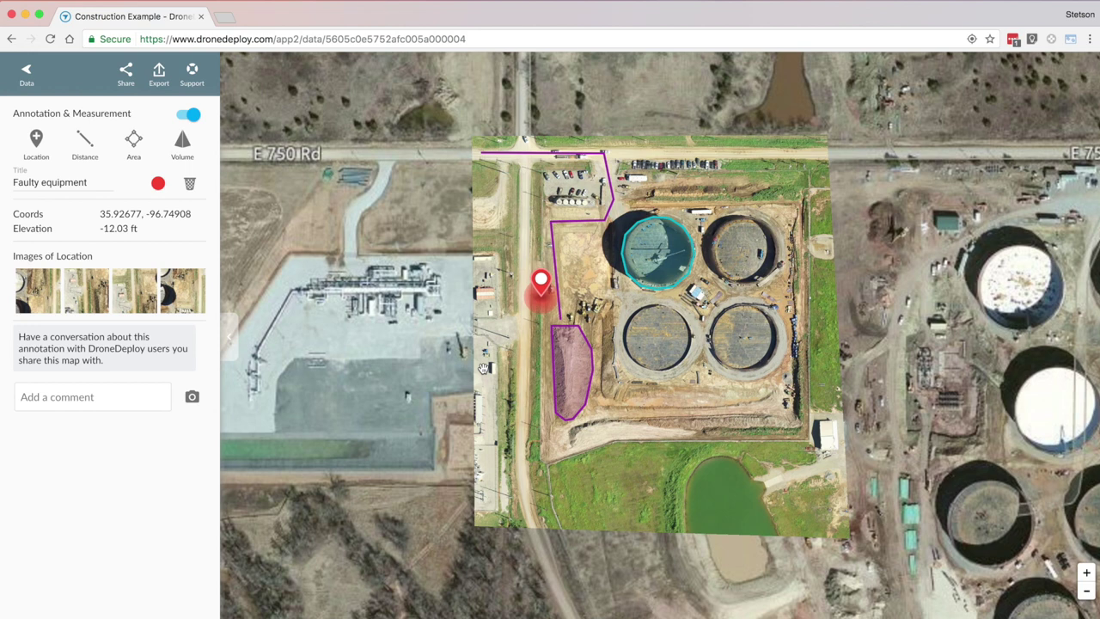
pyautogui.click(575, 387)
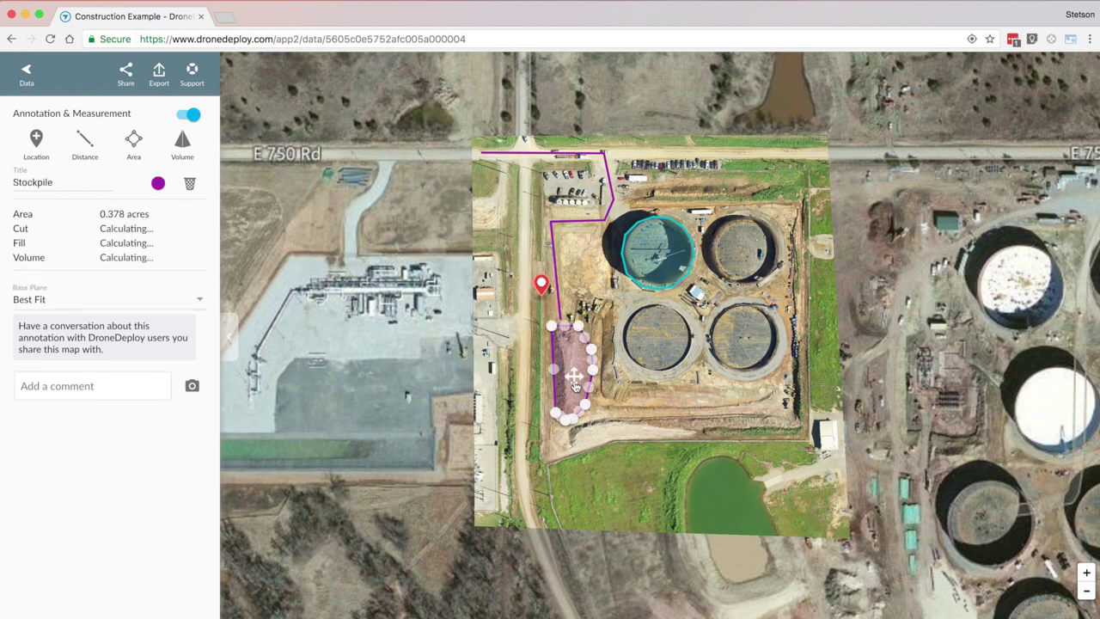
pyautogui.click(590, 223)
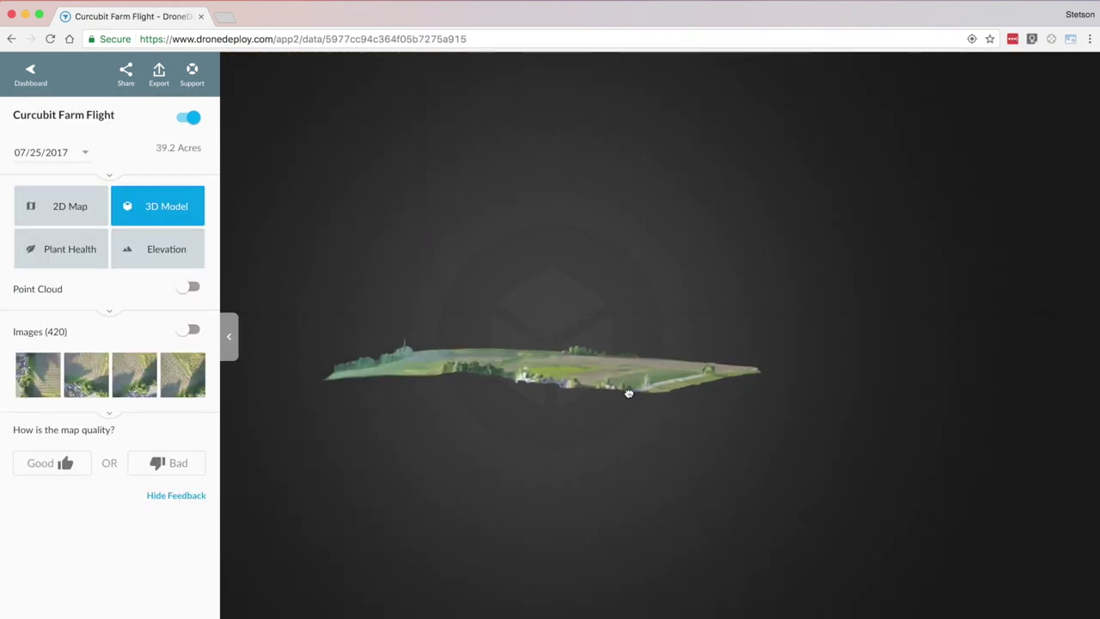
pyautogui.moveTo(628, 390); pyautogui.dragTo(492, 378)
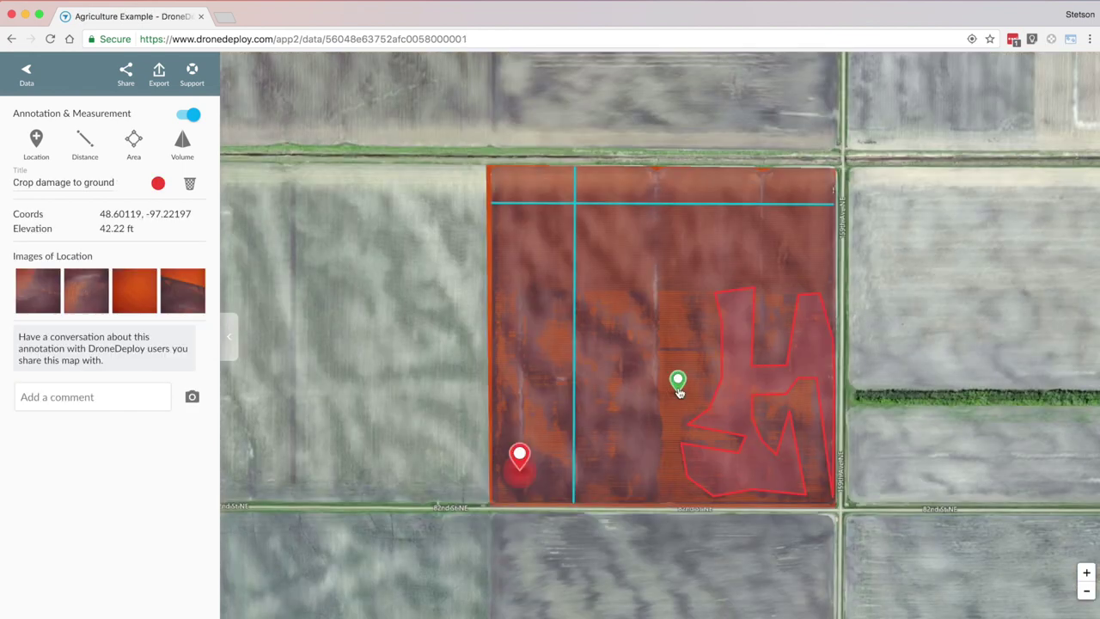
# Step: View the Healthy crop marker, then stretch the flight-area polygon over the field toward the highway
pyautogui.click(678, 382)
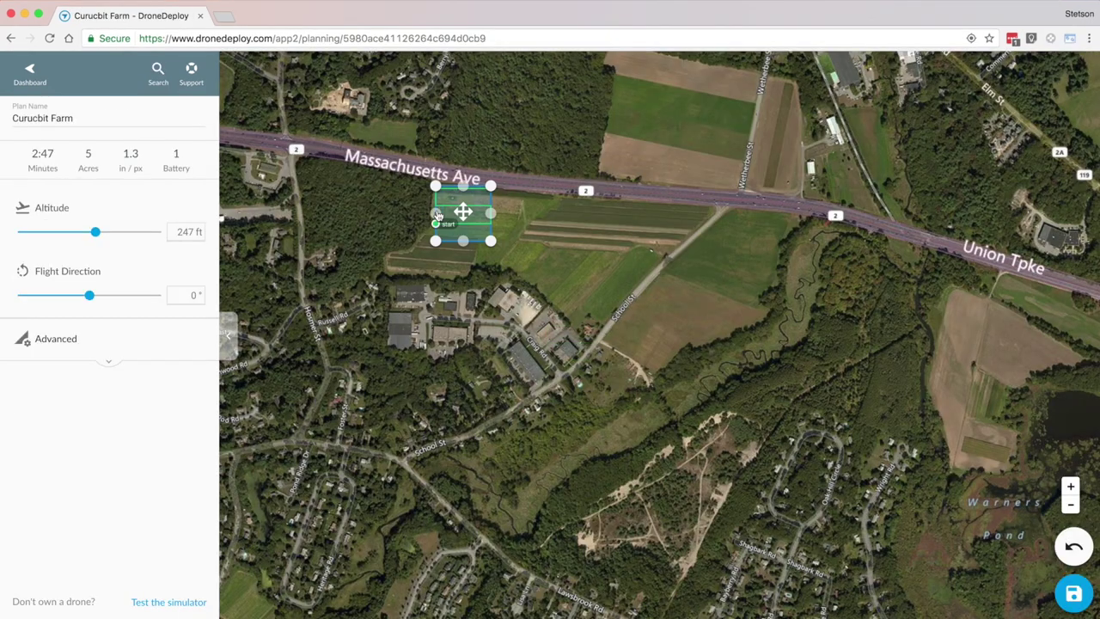
pyautogui.moveTo(435, 241); pyautogui.dragTo(392, 270)
pyautogui.moveTo(507, 255); pyautogui.dragTo(627, 344)
pyautogui.moveTo(512, 207); pyautogui.dragTo(637, 239)
pyautogui.moveTo(678, 281); pyautogui.dragTo(737, 225)
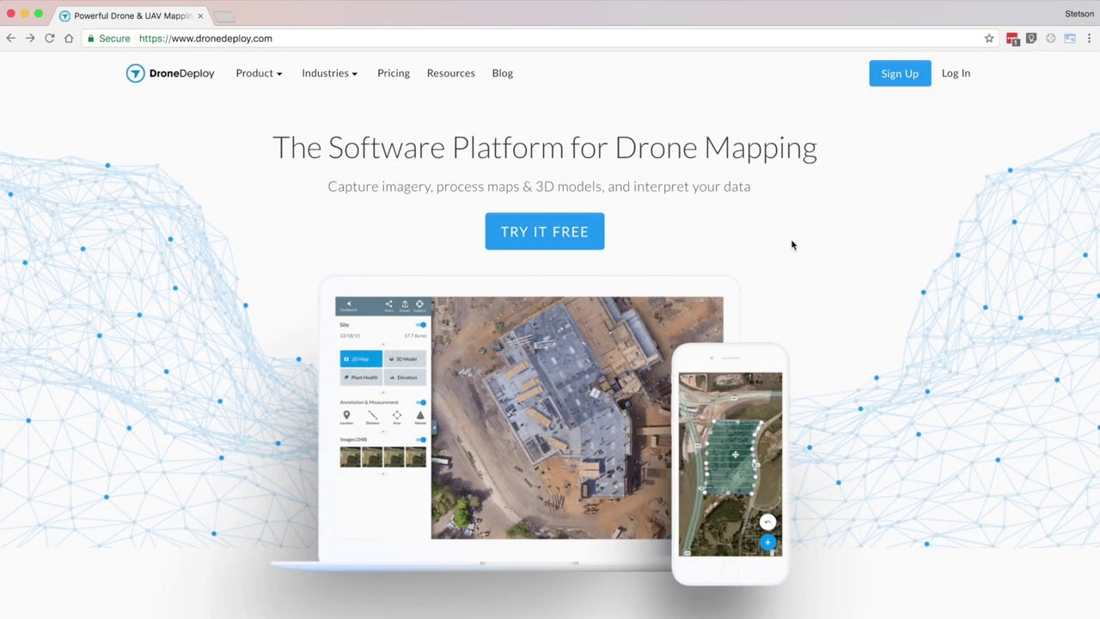
# Step: Open the TRY IT FREE signup form and scroll through it
pyautogui.click(545, 232)
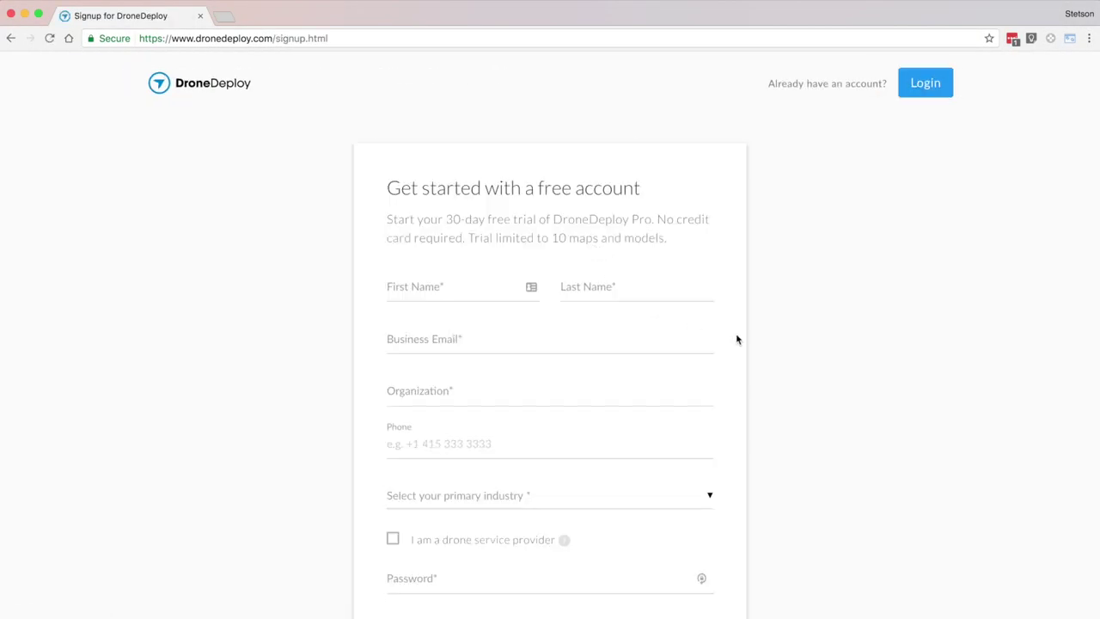
pyautogui.scroll(-3, 823, 322)
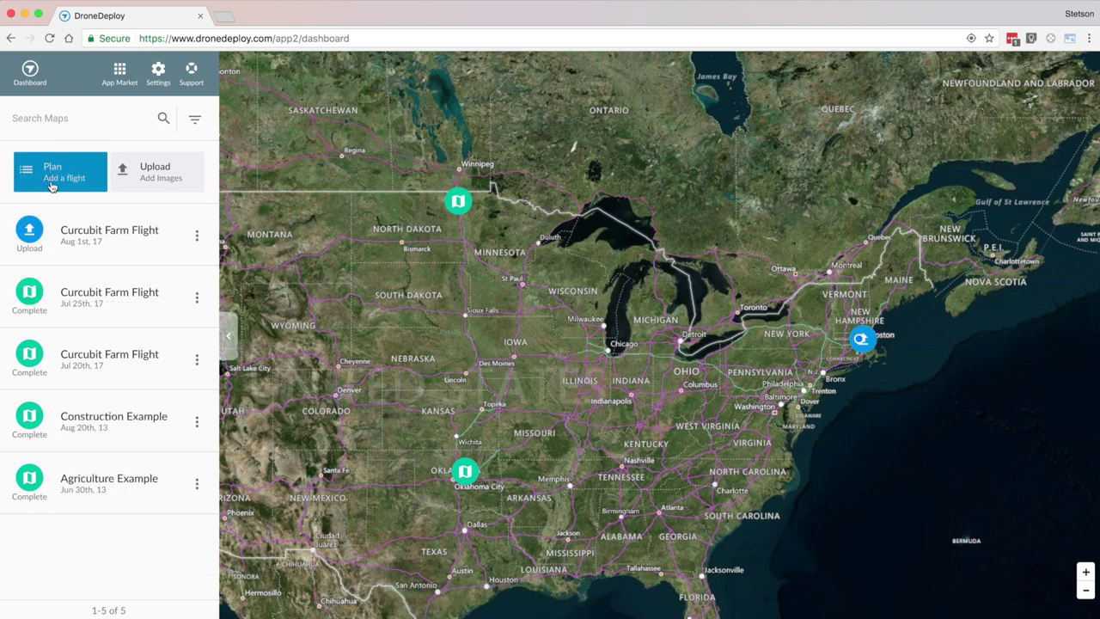
# Step: Start a new flight plan and drag its corners outward to cover about 9 acres
pyautogui.click(93, 188)
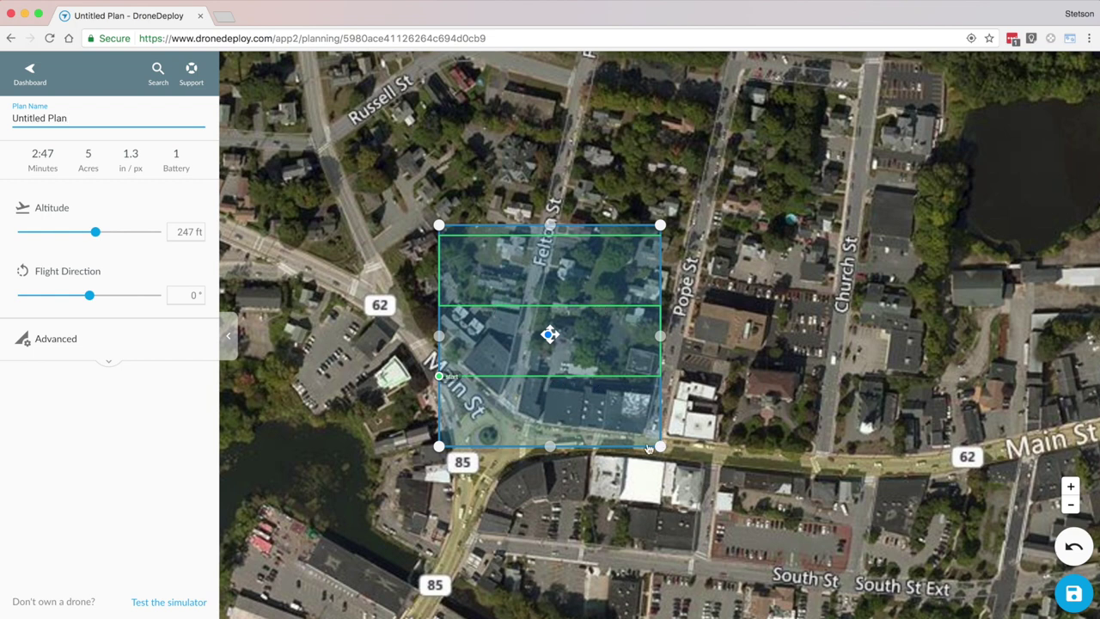
pyautogui.moveTo(660, 446); pyautogui.dragTo(747, 456)
pyautogui.moveTo(660, 225); pyautogui.dragTo(799, 163)
pyautogui.moveTo(439, 225); pyautogui.dragTo(438, 196)
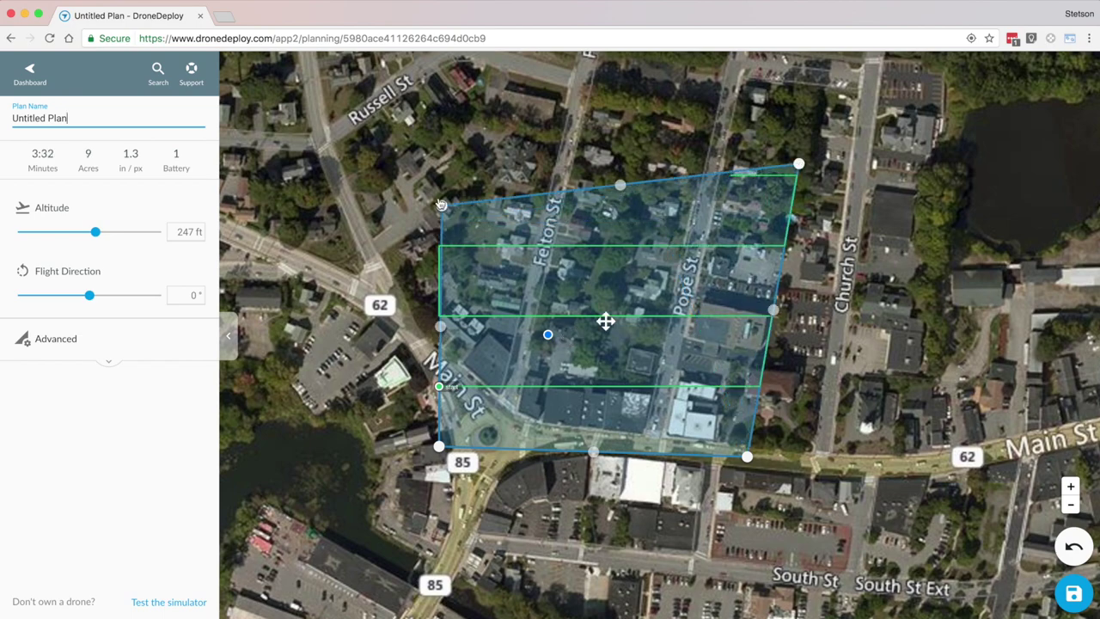
# Step: Search for the farm's street address and move the map there
pyautogui.click(160, 78)
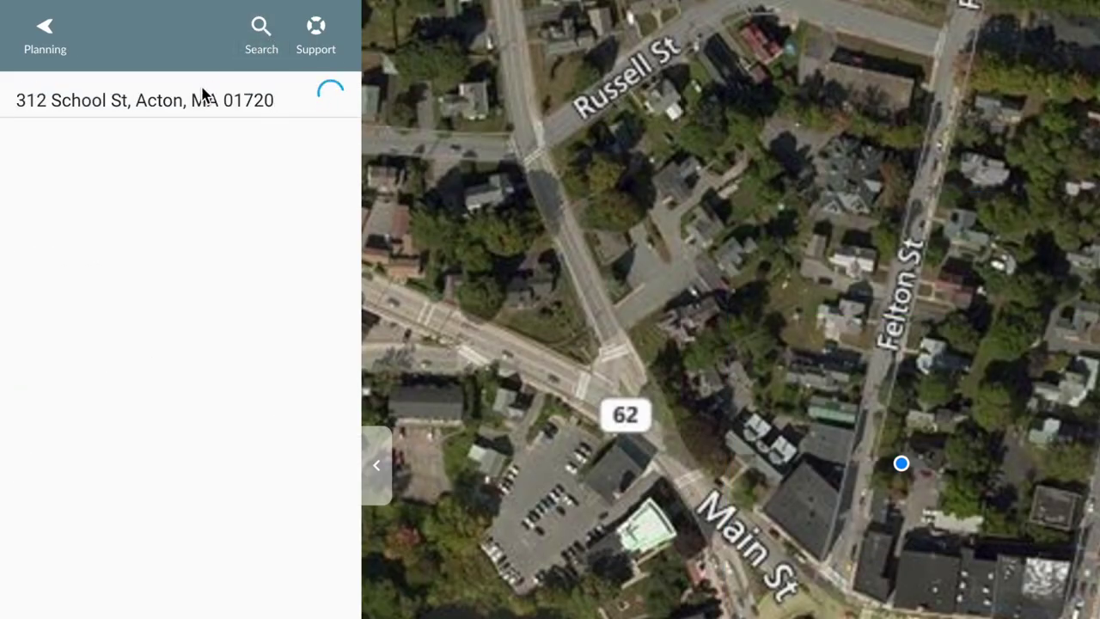
pyautogui.click(182, 151)
# Step: Rename the plan 'Curucbit Farm' and stretch its area to 38 acres along Massachusetts Ave
pyautogui.press('super+a')
pyautogui.write('Curucbit Farm')
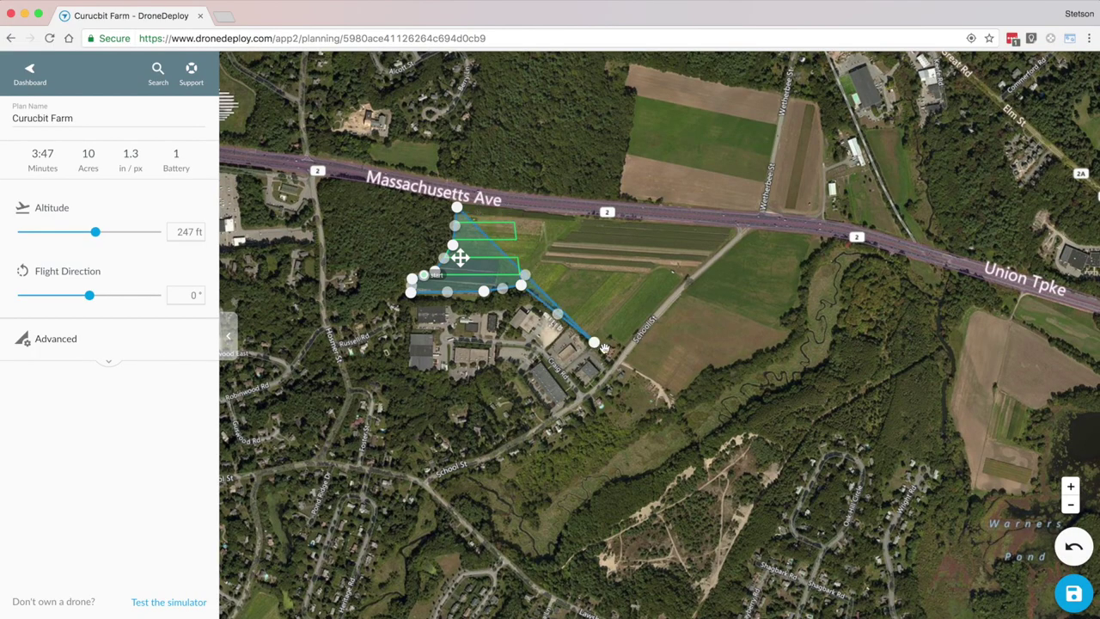
pyautogui.moveTo(604, 347); pyautogui.dragTo(744, 228)
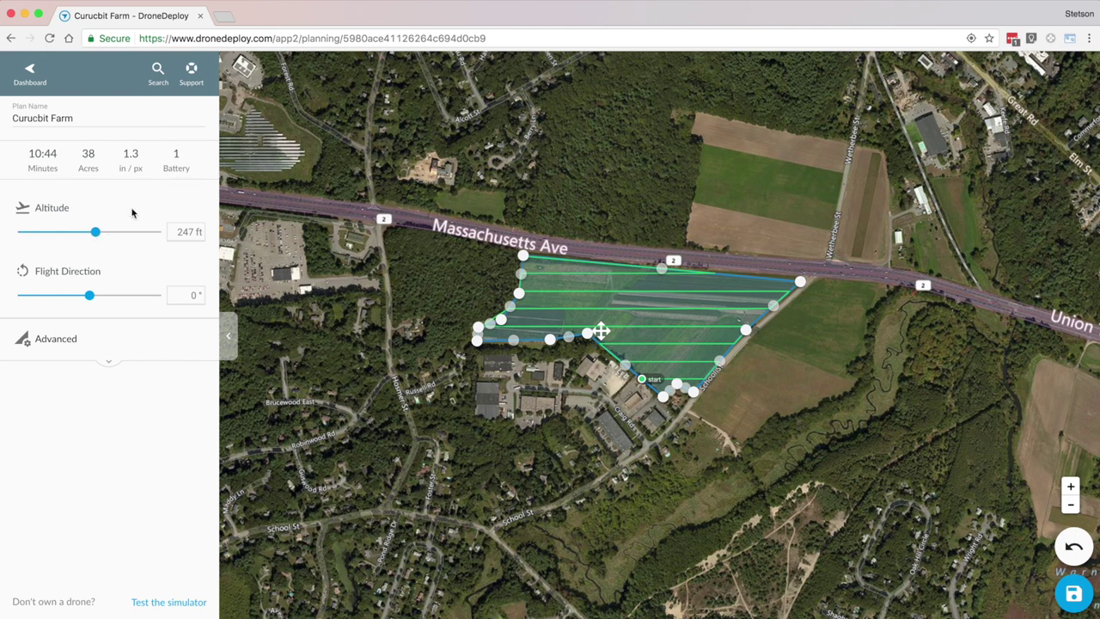
# Step: Set the altitude to 288 ft and flight direction to 26°, then view Advanced settings
pyautogui.moveTo(94, 232)
pyautogui.mouseDown()
pyautogui.moveTo(53, 233)
pyautogui.moveTo(114, 232)
pyautogui.mouseUp()
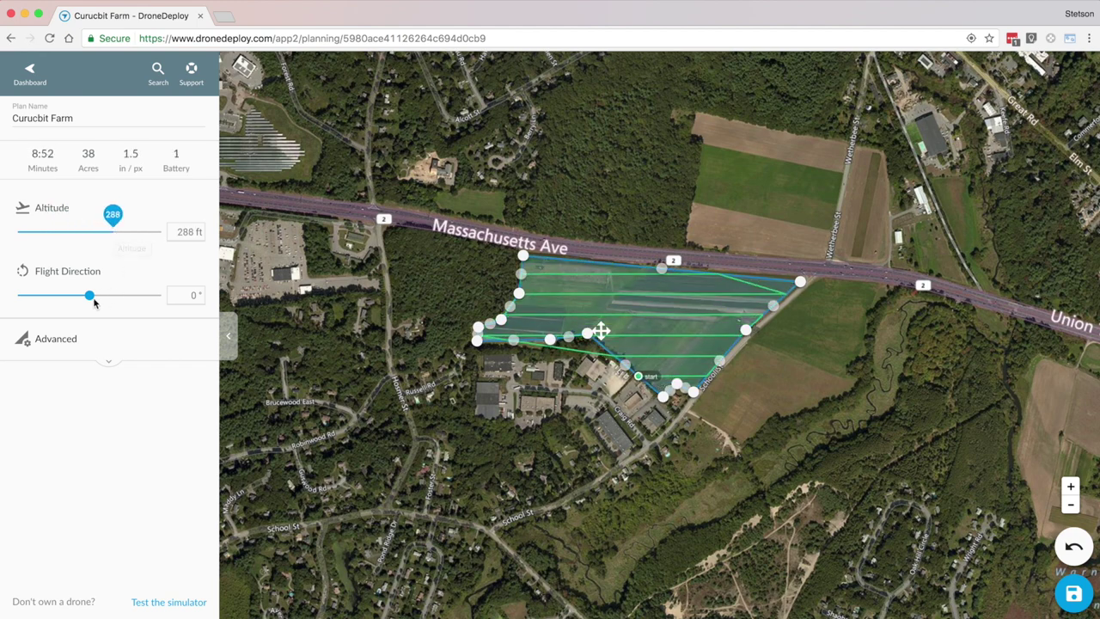
pyautogui.moveTo(90, 295)
pyautogui.mouseDown()
pyautogui.moveTo(111, 297)
pyautogui.moveTo(100, 297)
pyautogui.mouseUp()
pyautogui.click(62, 340)
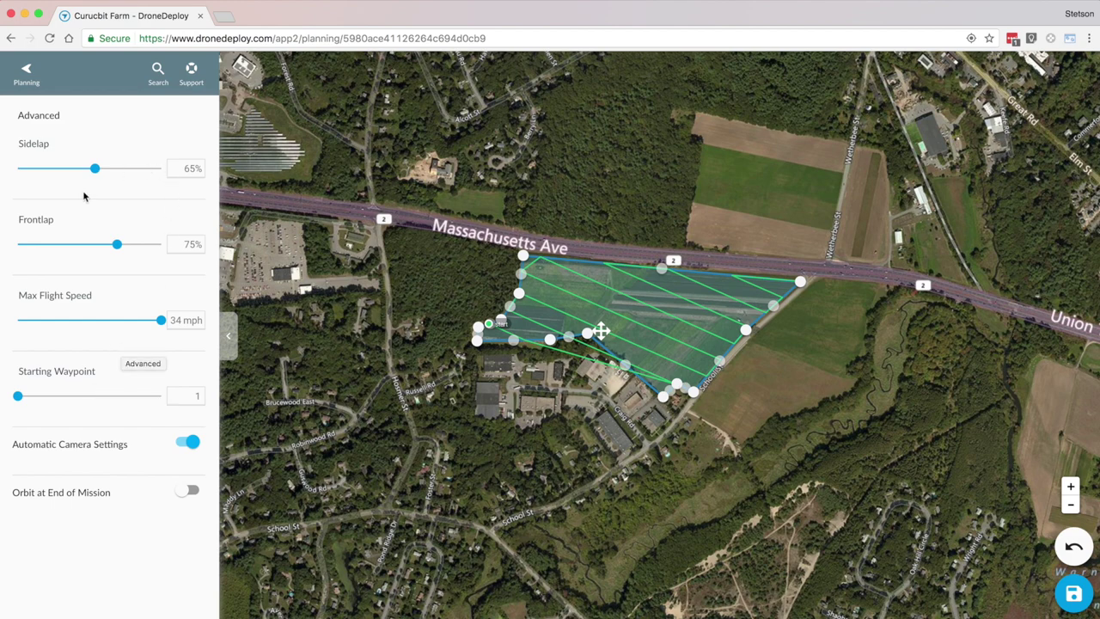
pyautogui.moveTo(19, 398); pyautogui.dragTo(85, 393)
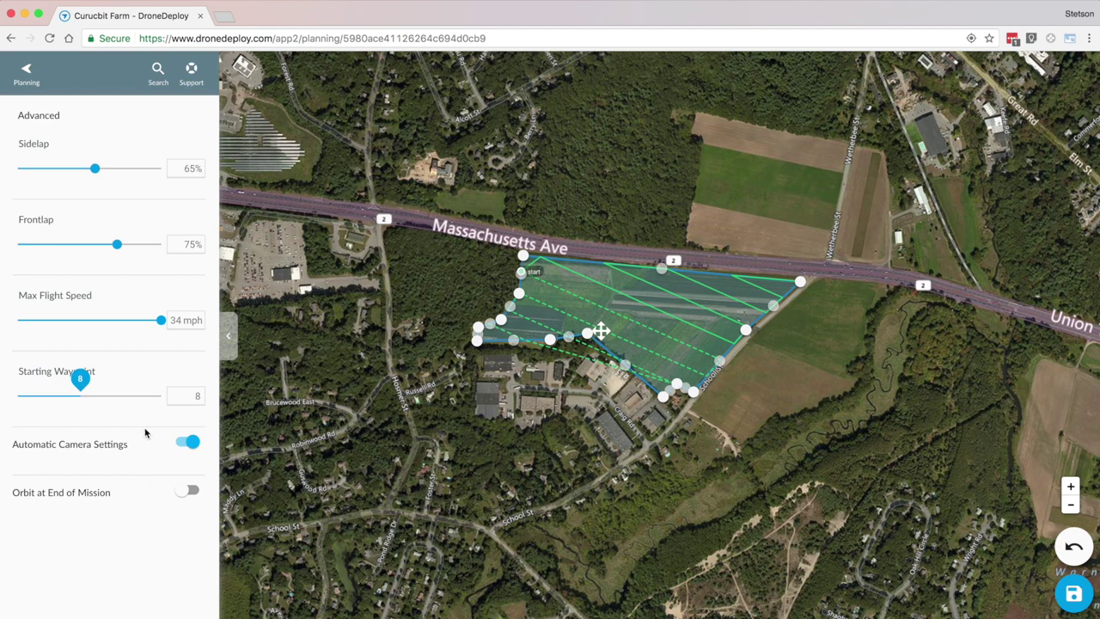
pyautogui.moveTo(59, 391); pyautogui.dragTo(1, 396)
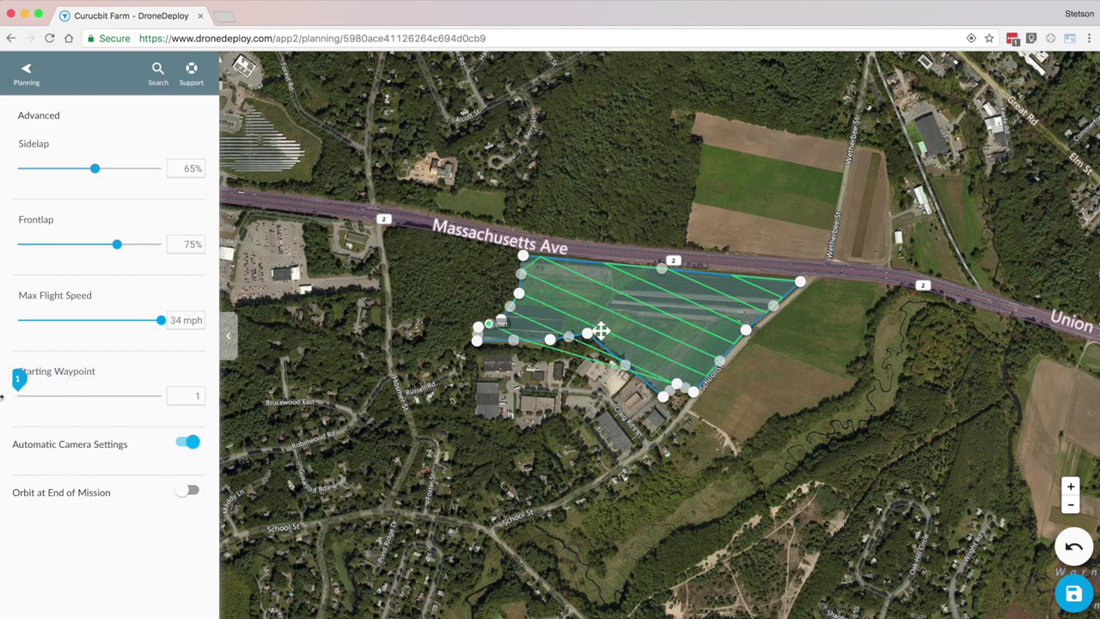
# Step: Save the plan and reopen Curcubit Farm Flight (400 ft, 38 acres) from the dashboard
pyautogui.click(1065, 605)
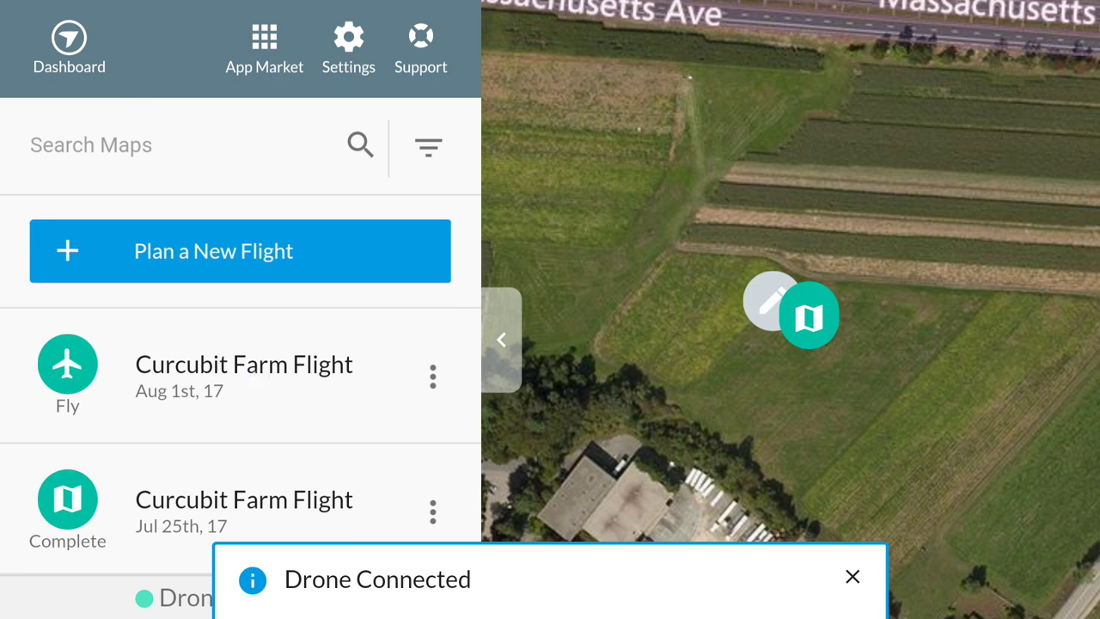
pyautogui.click(244, 364)
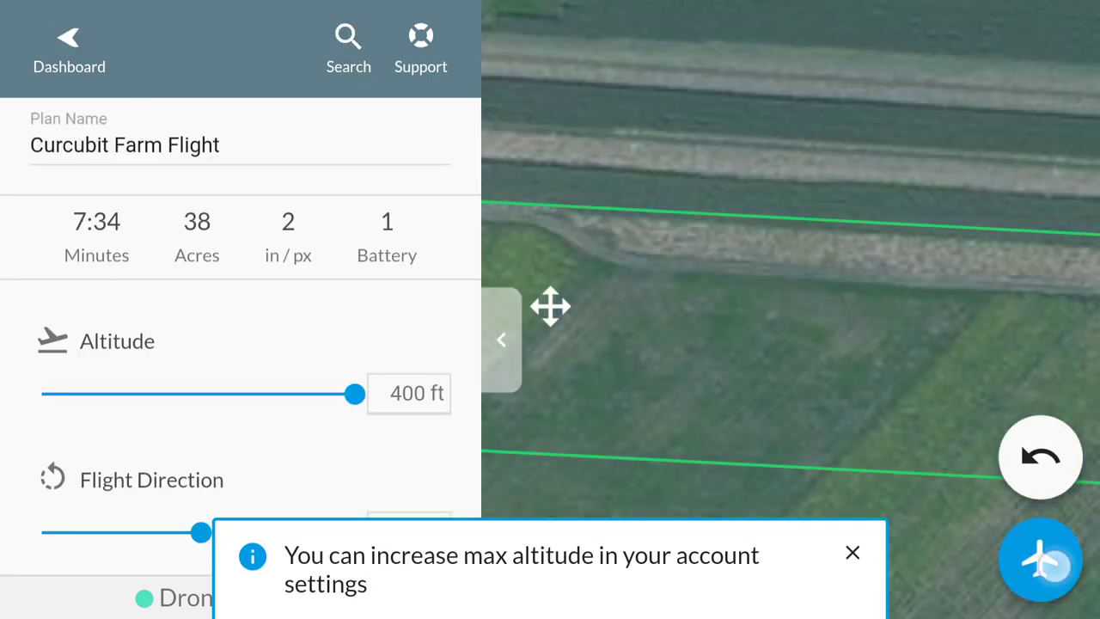
# Step: Lower the Curcubit Farm Flight altitude to 251 ft and start flying the mission
pyautogui.moveTo(355, 393); pyautogui.dragTo(215, 392)
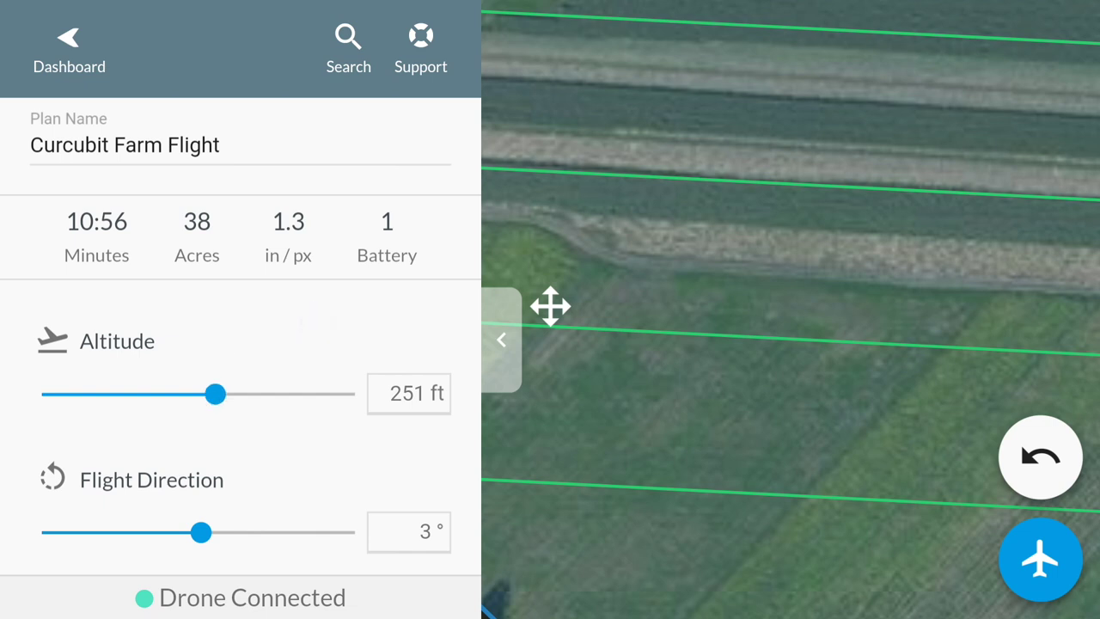
pyautogui.click(1039, 560)
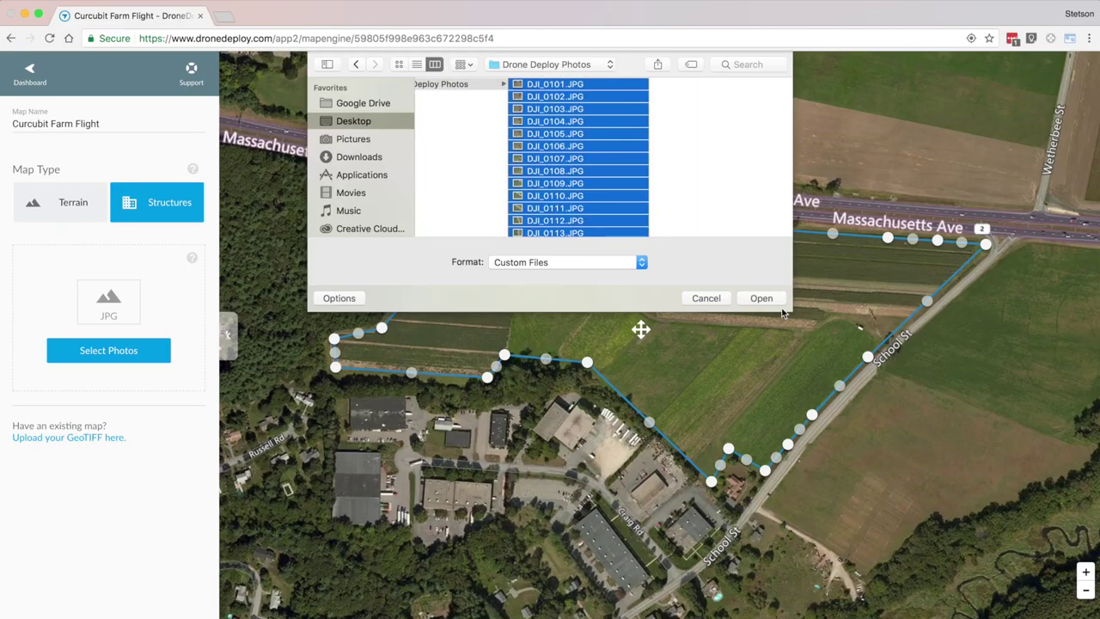
# Step: Upload the captured SD card images, then zoom two levels into the processed farm map and pan across it
pyautogui.click(765, 299)
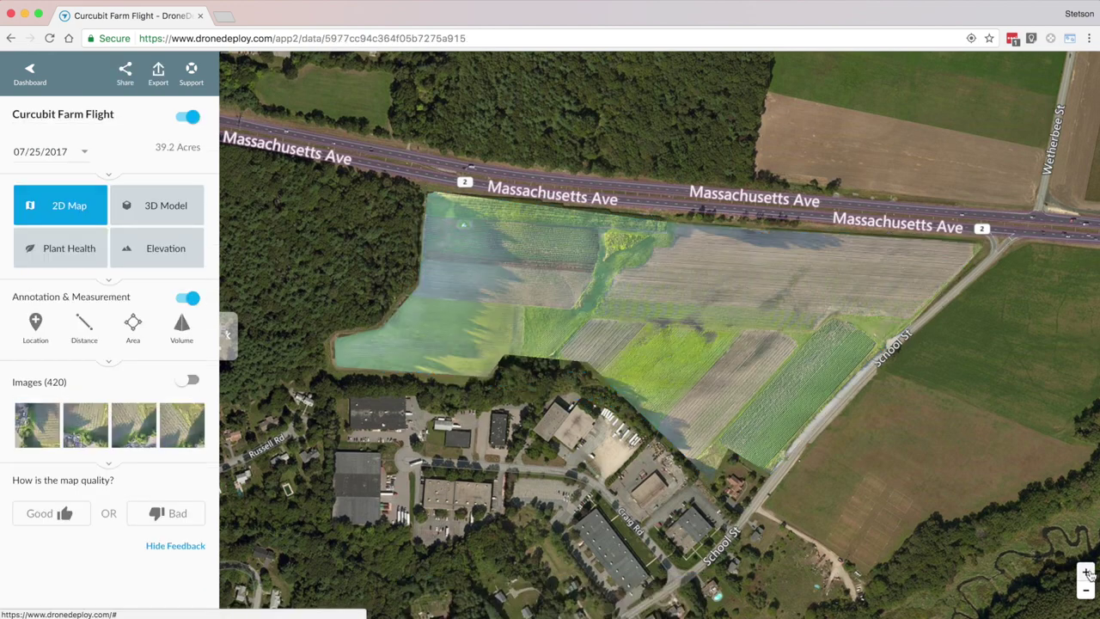
pyautogui.click(1087, 573)
pyautogui.click(1086, 573)
pyautogui.moveTo(881, 327); pyautogui.dragTo(849, 441)
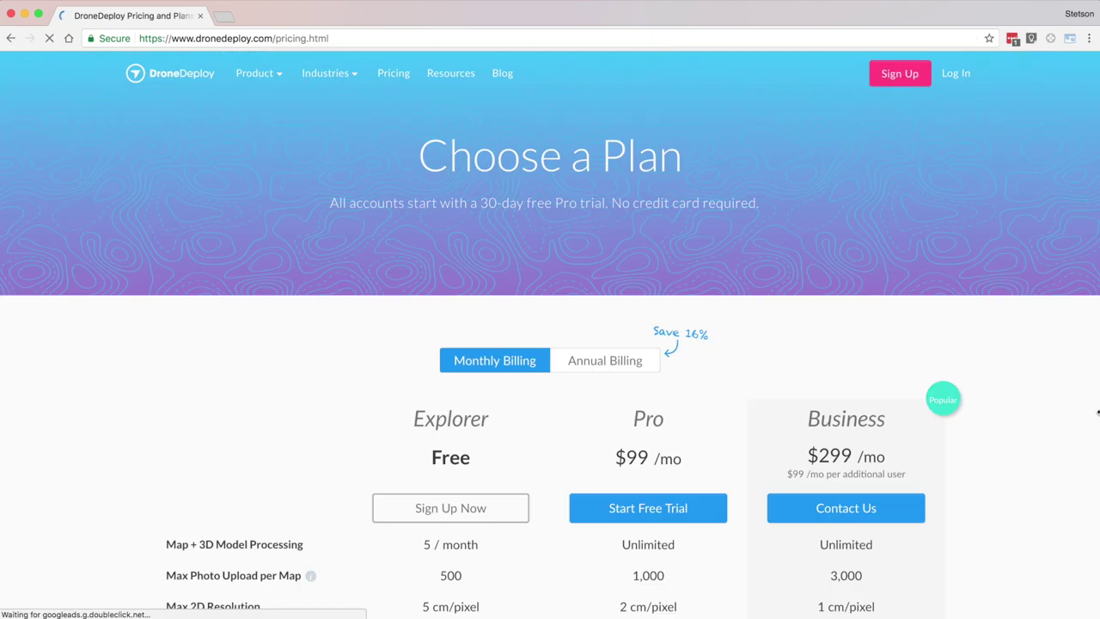
# Step: Highlight the Explorer plan's Free price, 5 / month processing and 500 photo upload limit
pyautogui.scroll(-5, 1041, 409)
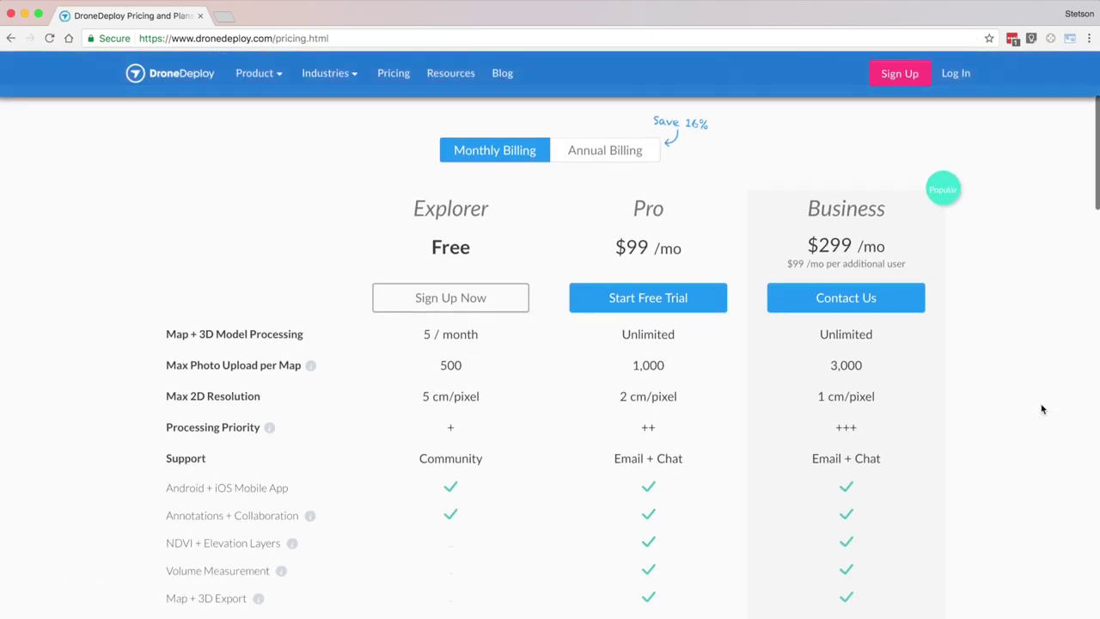
pyautogui.scroll(-2, 1041, 409)
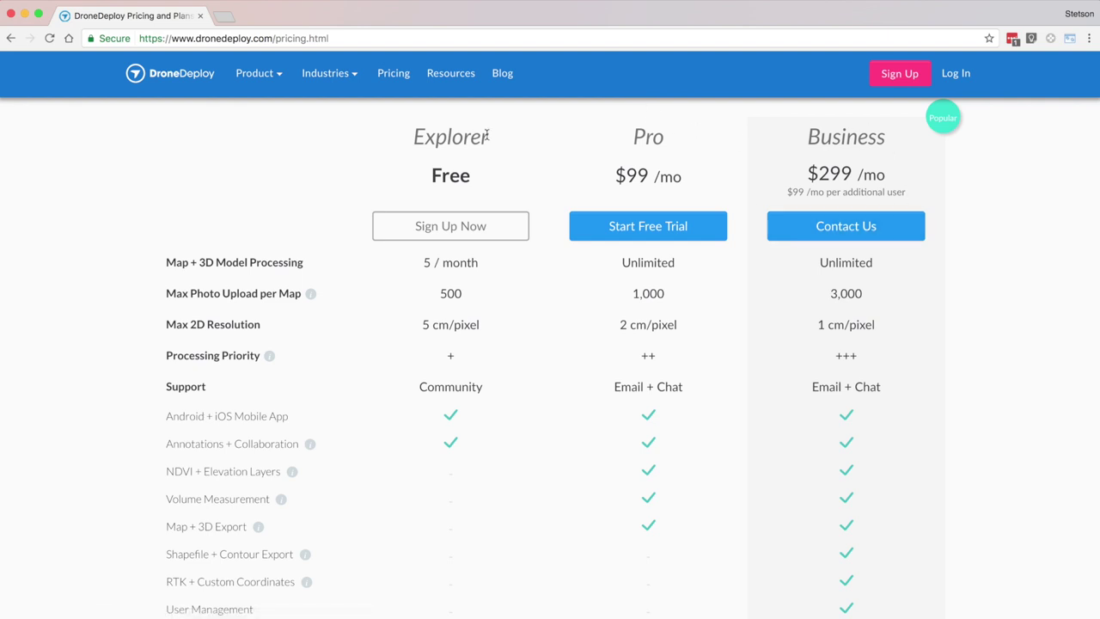
pyautogui.moveTo(431, 176); pyautogui.dragTo(477, 179)
pyautogui.moveTo(423, 265); pyautogui.dragTo(484, 261)
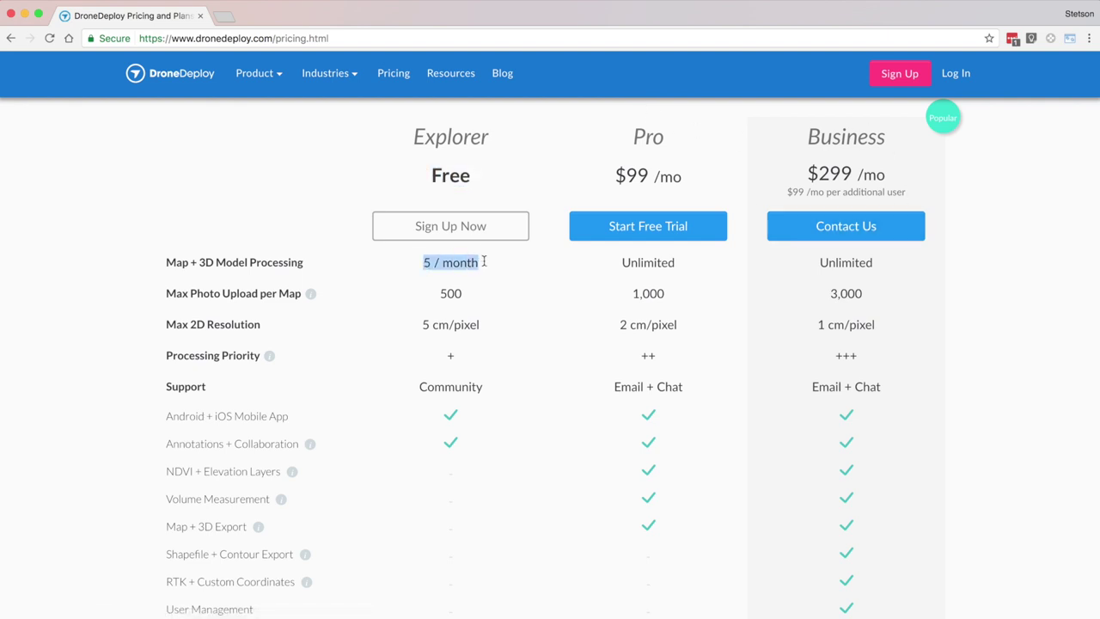
pyautogui.moveTo(441, 293); pyautogui.dragTo(474, 294)
pyautogui.click(486, 288)
# Step: Highlight the Pro plan's $99 /mo price, Unlimited processing and 1,000 photo limit
pyautogui.moveTo(616, 174); pyautogui.dragTo(688, 176)
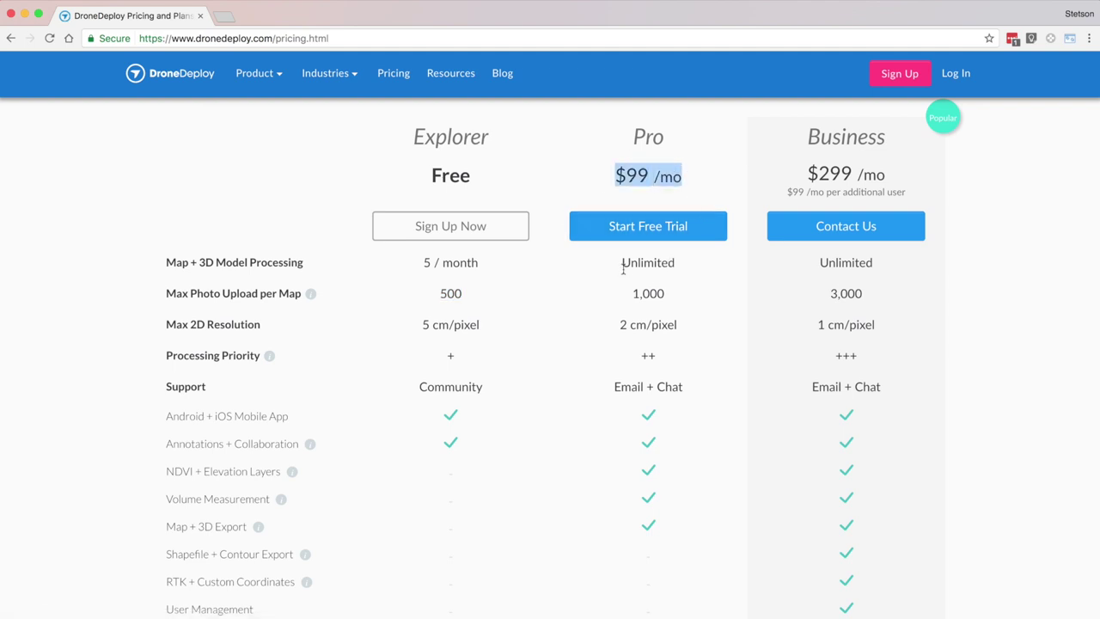
pyautogui.moveTo(621, 265); pyautogui.dragTo(690, 268)
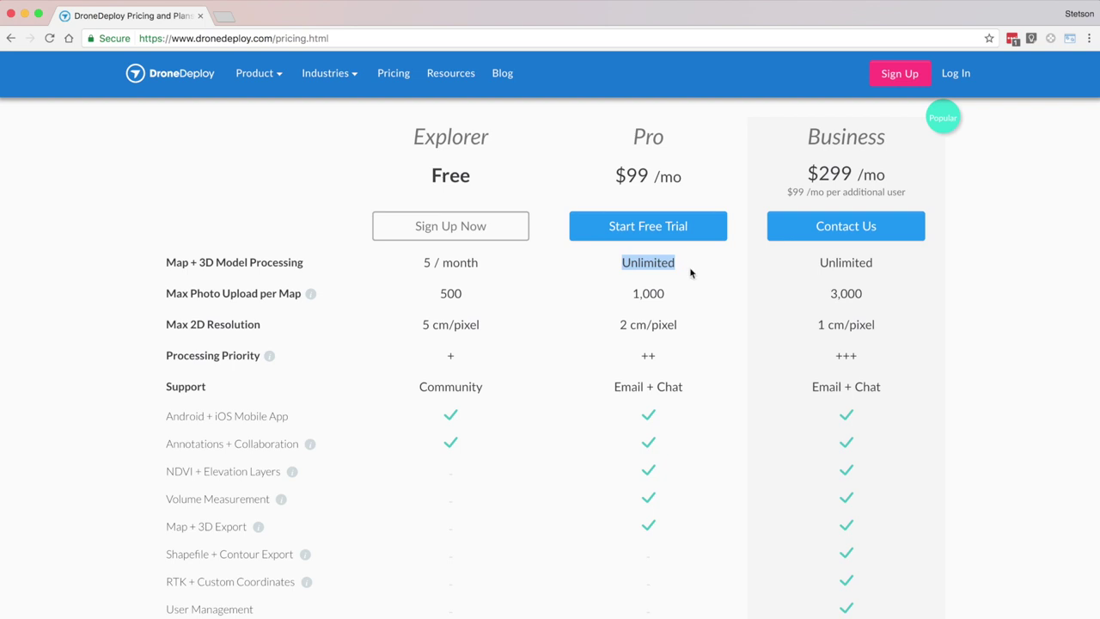
pyautogui.moveTo(631, 297); pyautogui.dragTo(671, 294)
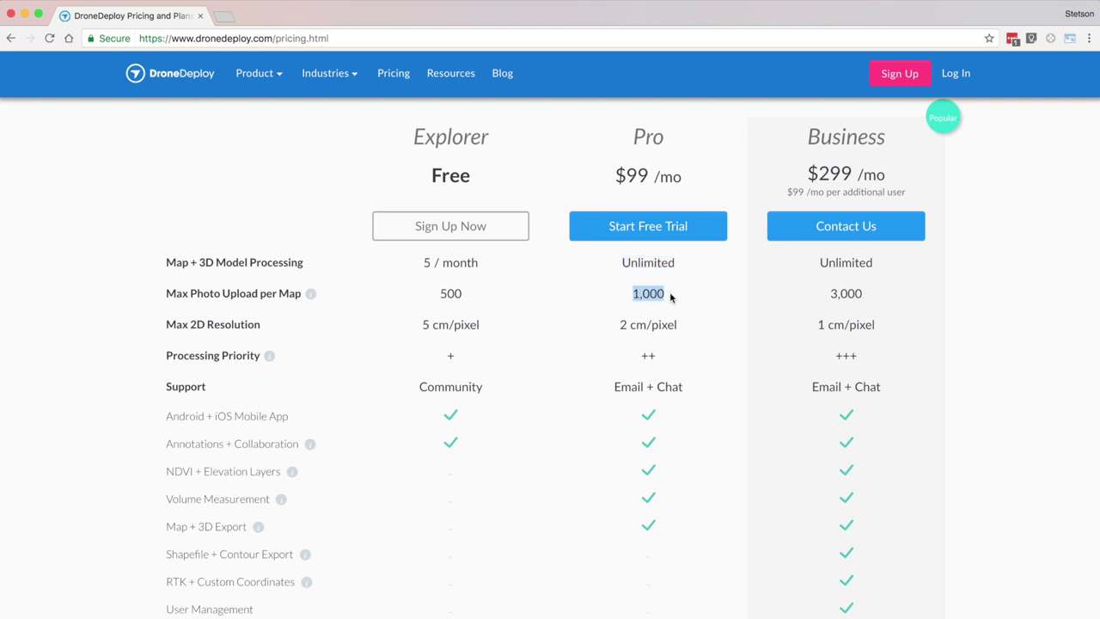
# Step: Highlight Business's $299 price, Unlimited processing and 3,000 photo limit, then return to the homepage
pyautogui.moveTo(812, 171); pyautogui.dragTo(882, 173)
pyautogui.click(889, 173)
pyautogui.moveTo(812, 266); pyautogui.dragTo(887, 267)
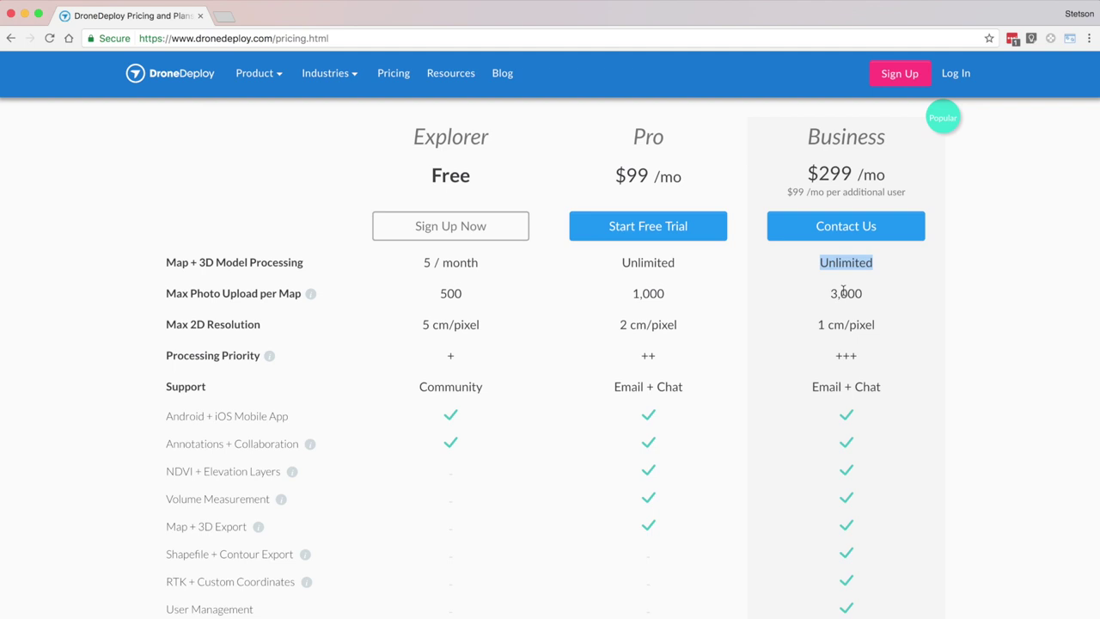
pyautogui.moveTo(831, 294); pyautogui.dragTo(862, 295)
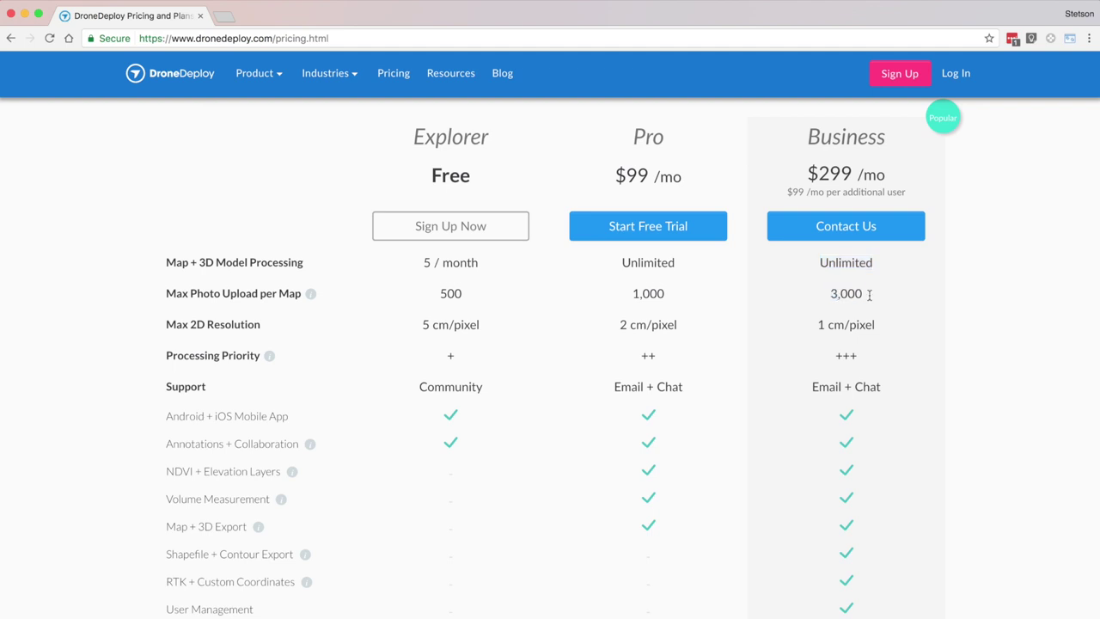
pyautogui.scroll(5, 965, 374)
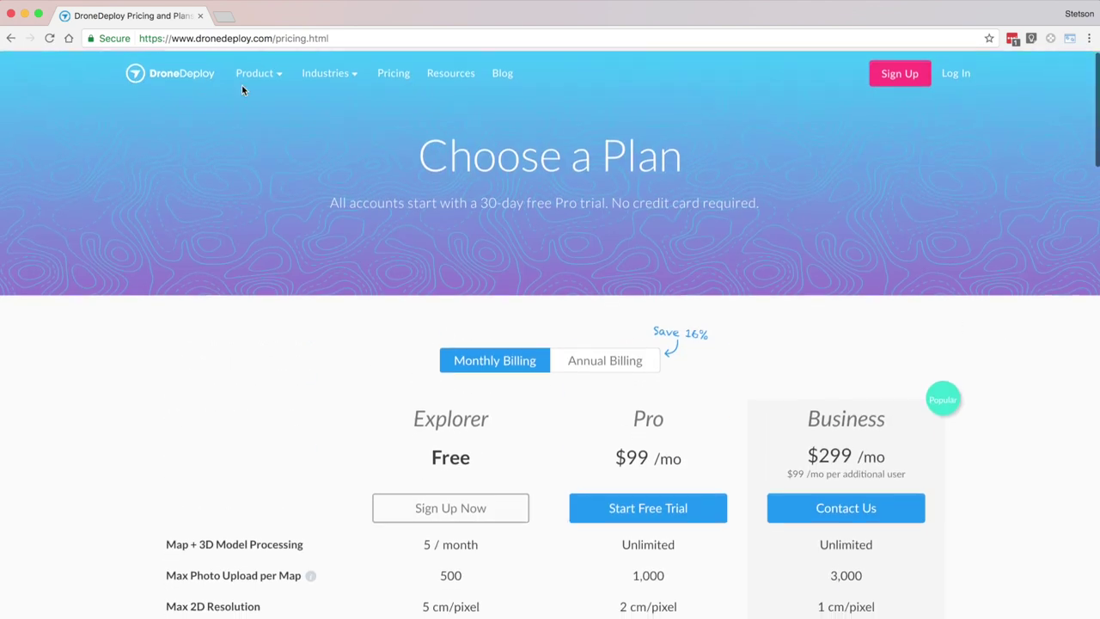
pyautogui.click(172, 74)
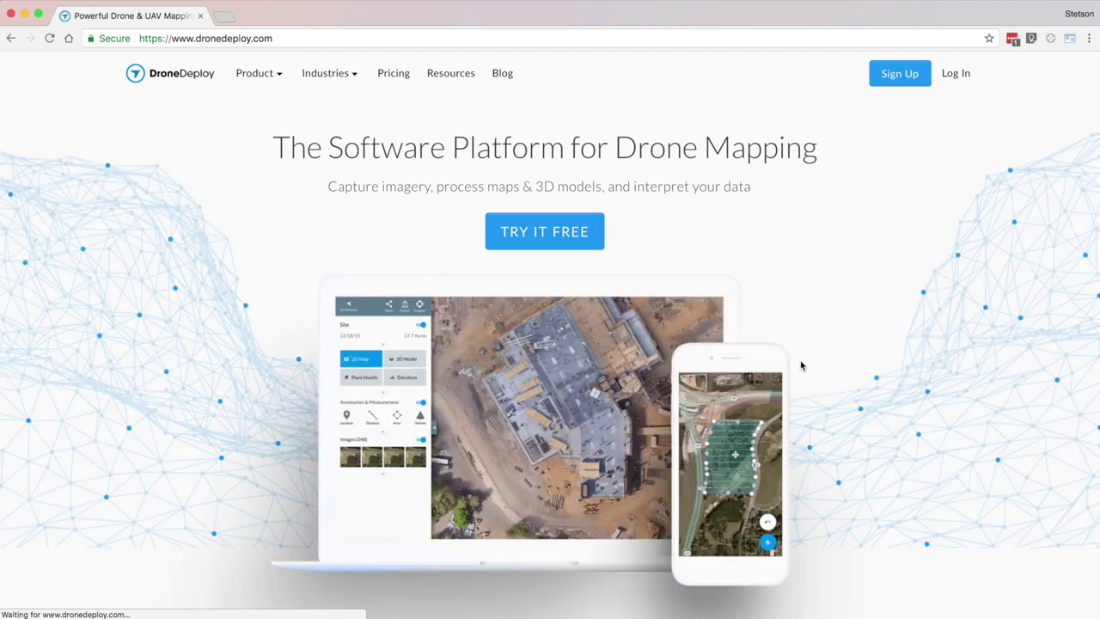
# Step: Scroll through the homepage sections, then open the web app's App Market
pyautogui.scroll(-5, 966, 378)
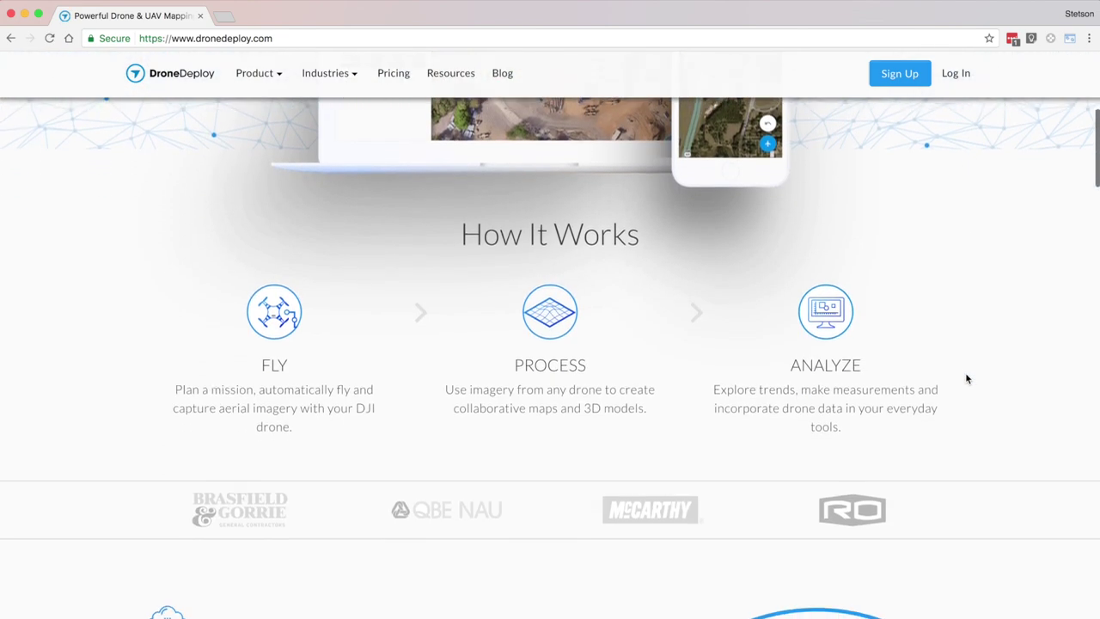
pyautogui.scroll(-4, 966, 378)
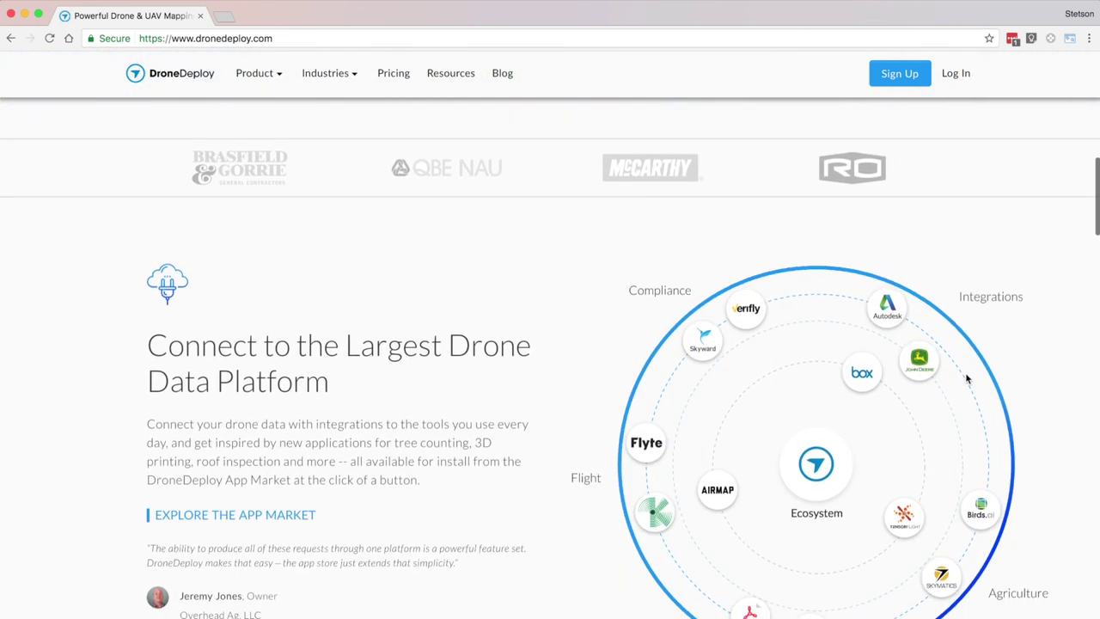
pyautogui.scroll(-8, 966, 378)
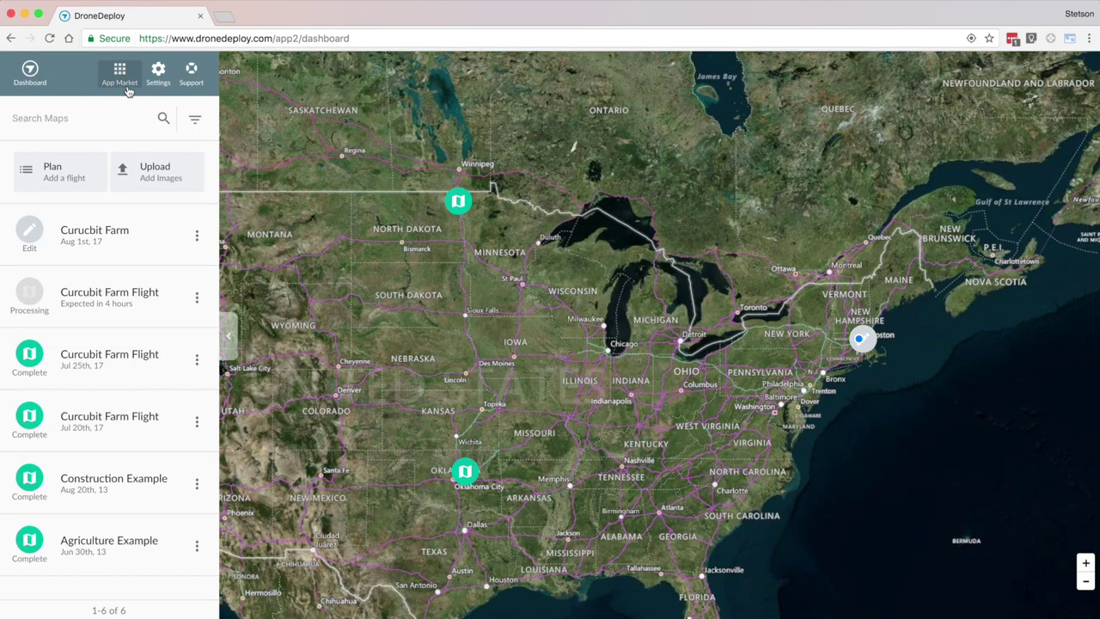
pyautogui.click(129, 91)
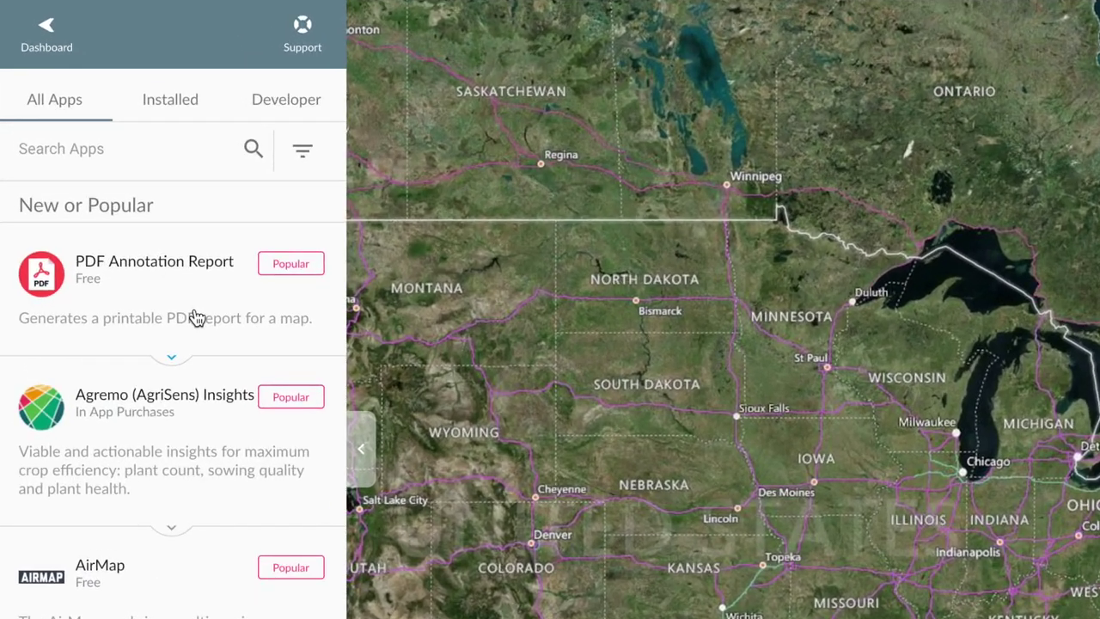
# Step: Select the oil drum volume annotation, highlight its measured volume, then start the free signup
pyautogui.scroll(-3, 124, 252)
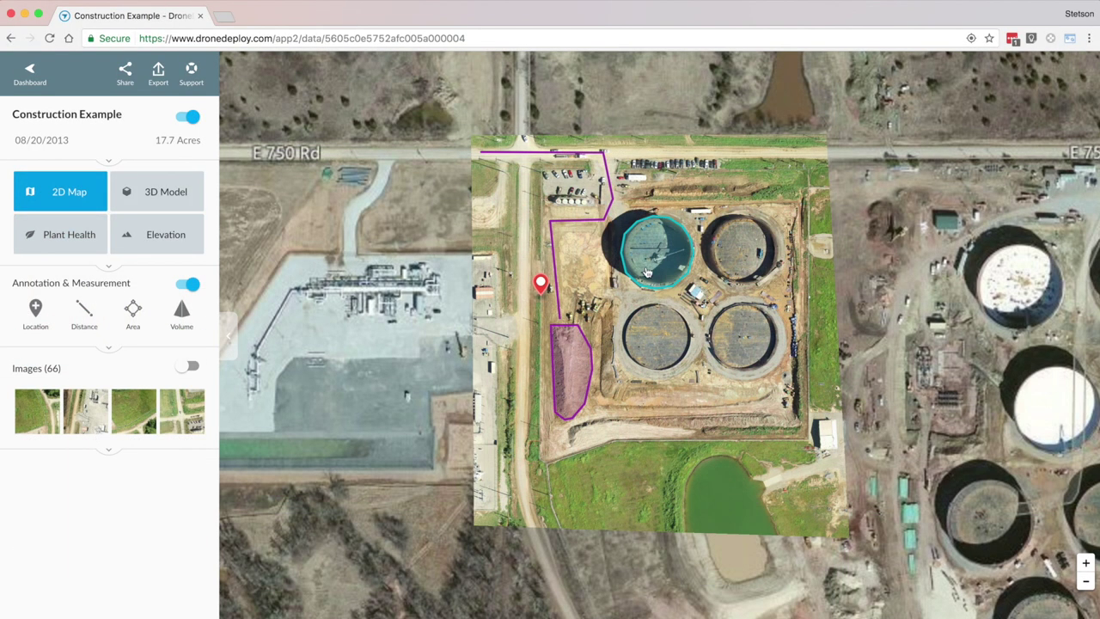
pyautogui.click(647, 273)
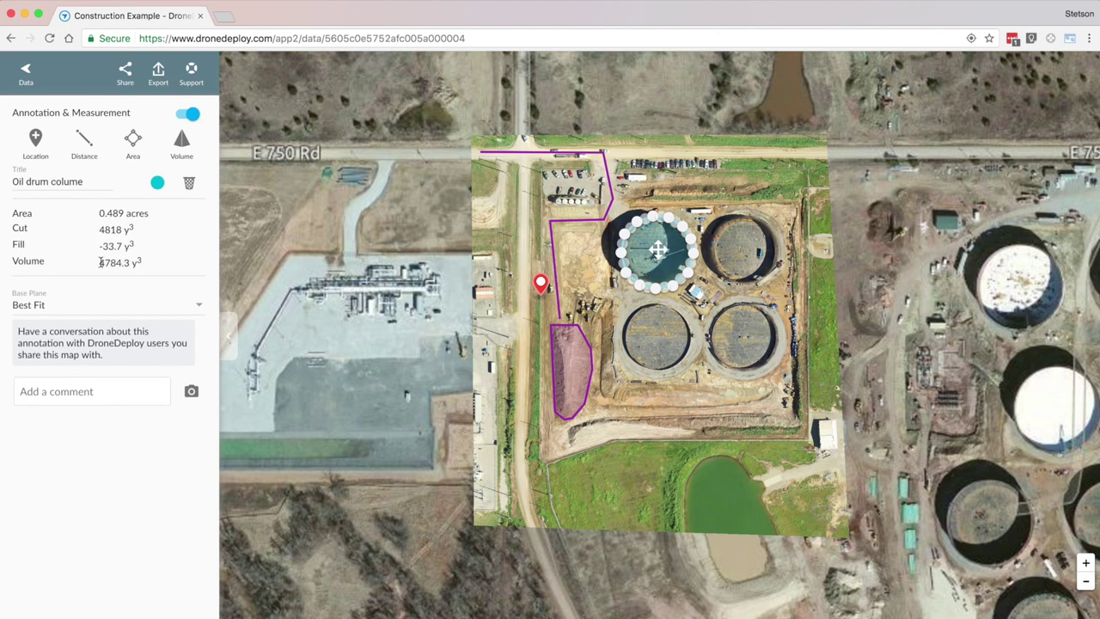
pyautogui.moveTo(100, 263); pyautogui.dragTo(153, 265)
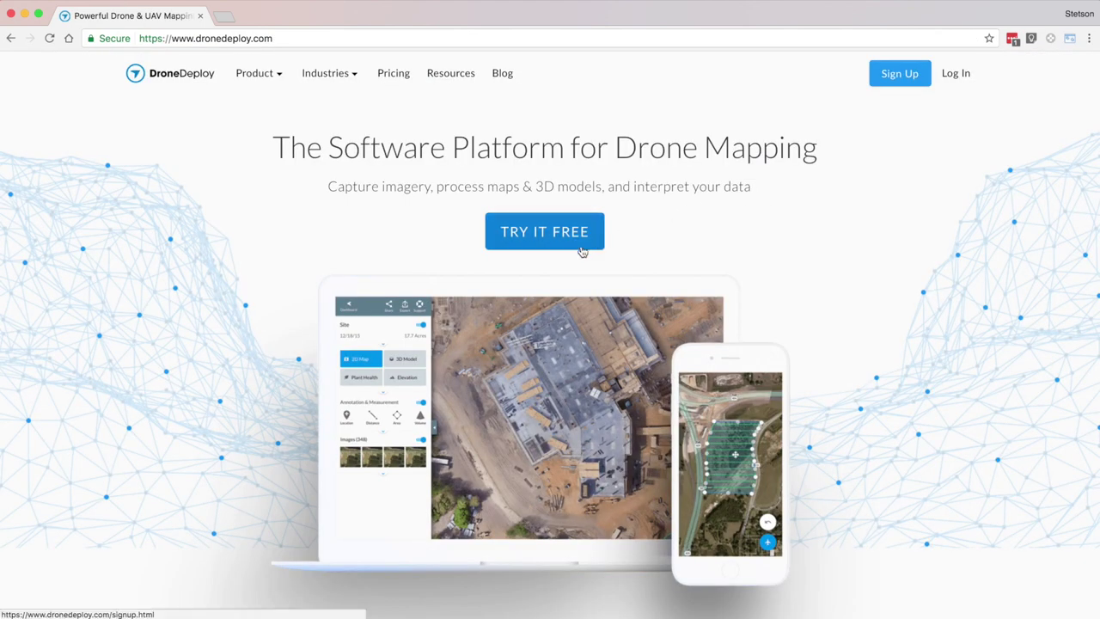
pyautogui.click(582, 248)
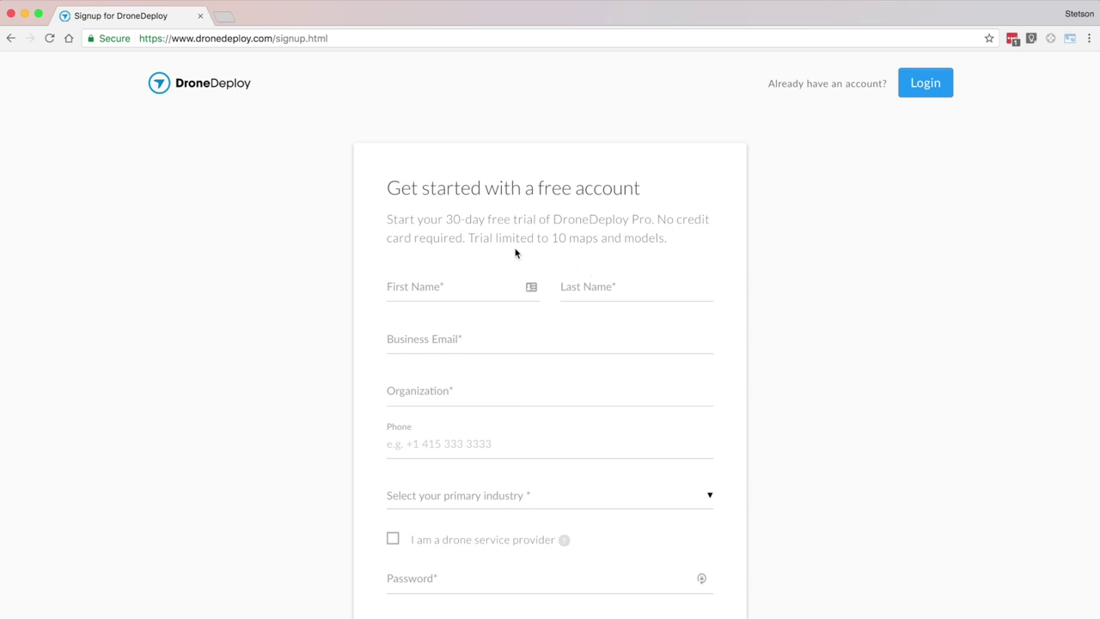
# Step: Highlight the 30-day DroneDeploy Pro trial sentence and its 10 maps and models limit
pyautogui.moveTo(388, 220); pyautogui.dragTo(640, 220)
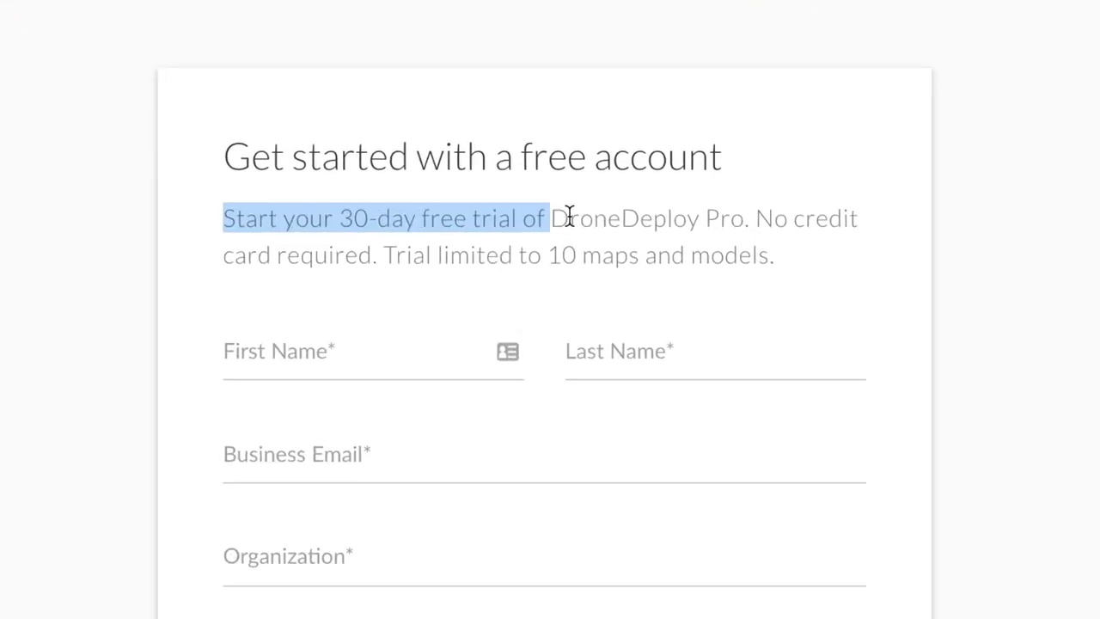
pyautogui.moveTo(727, 218); pyautogui.dragTo(860, 219)
pyautogui.moveTo(216, 255); pyautogui.dragTo(773, 269)
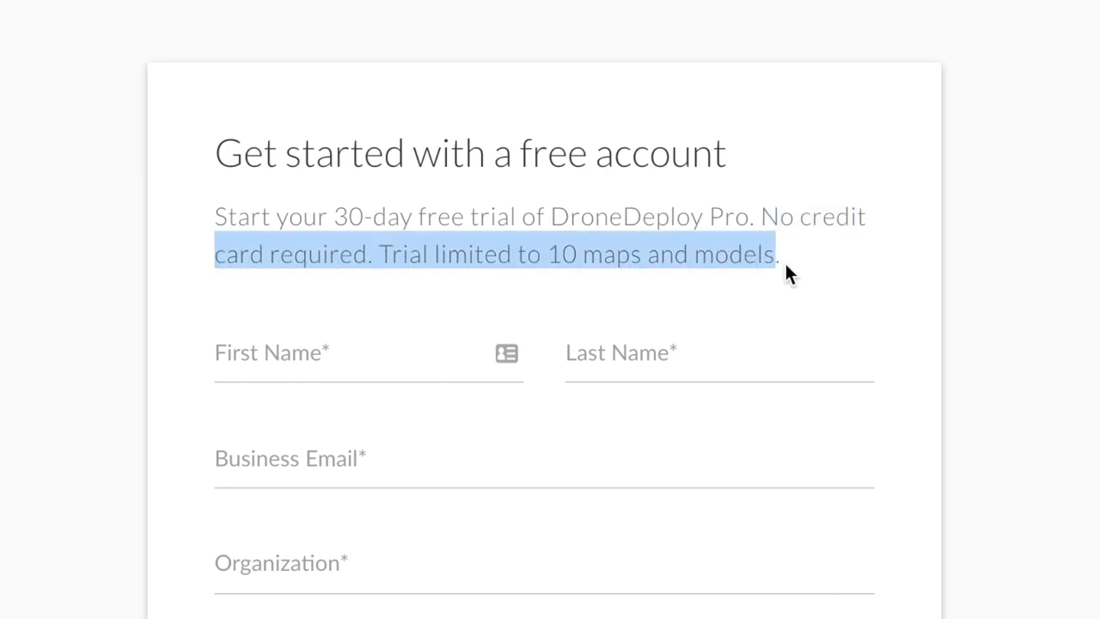
pyautogui.click(820, 256)
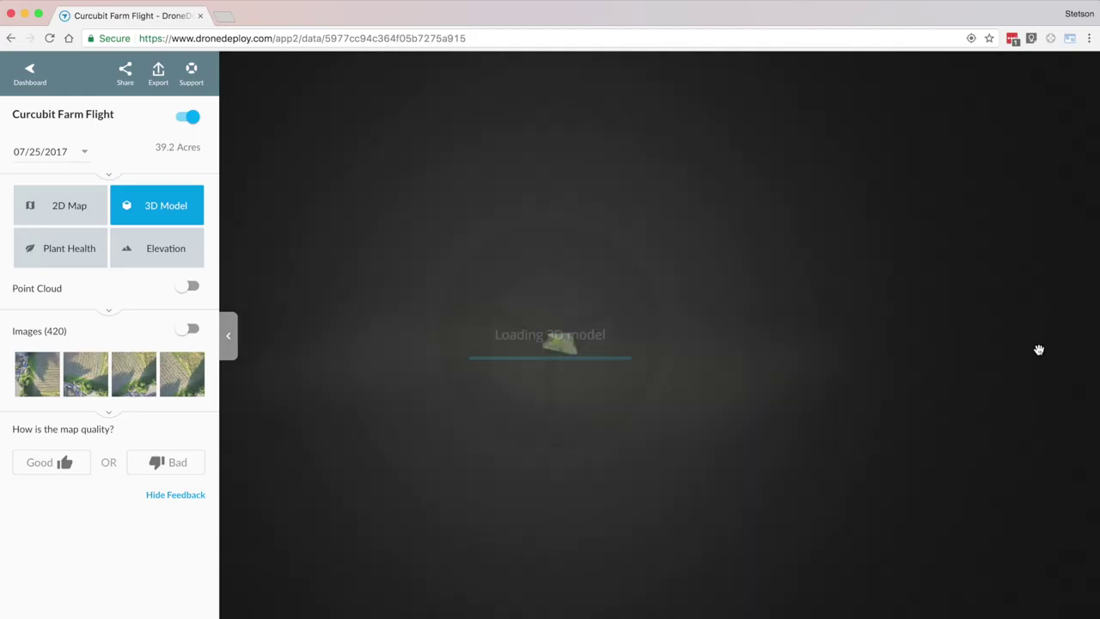
# Step: Spin the Curcubit Farm 3D model around its vertical axis and tilt it toward top-down
pyautogui.moveTo(1038, 349); pyautogui.dragTo(816, 349)
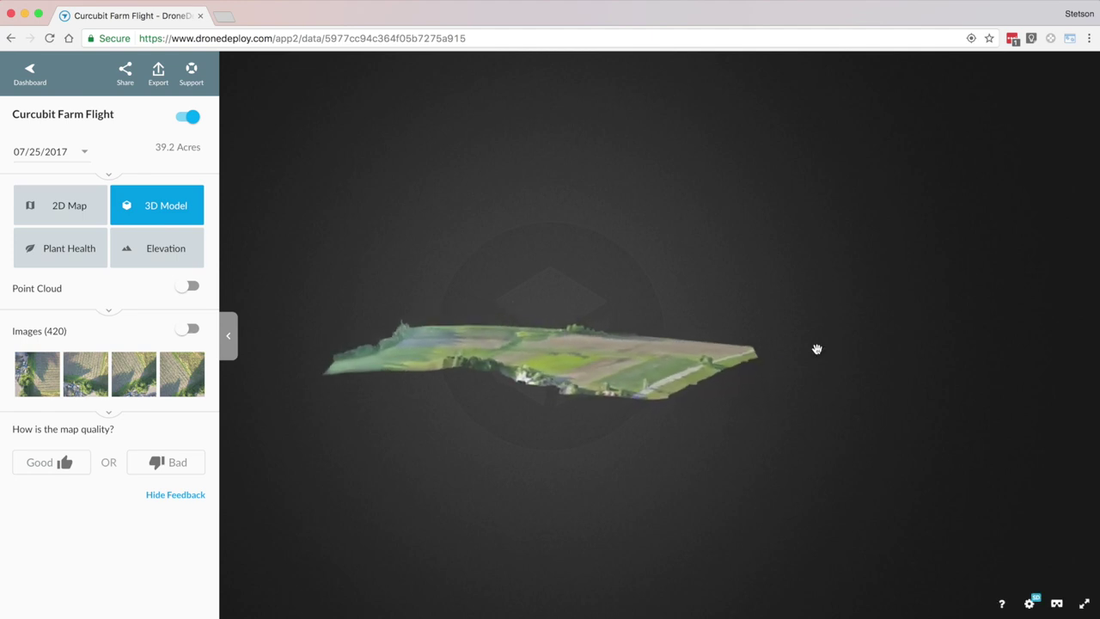
pyautogui.moveTo(715, 351); pyautogui.dragTo(552, 349)
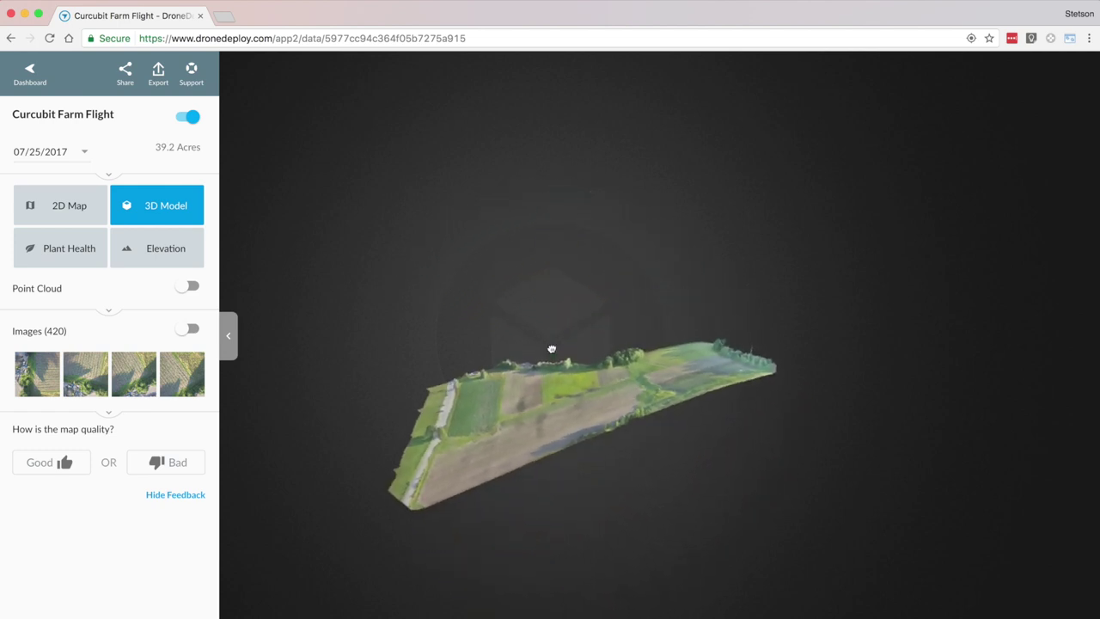